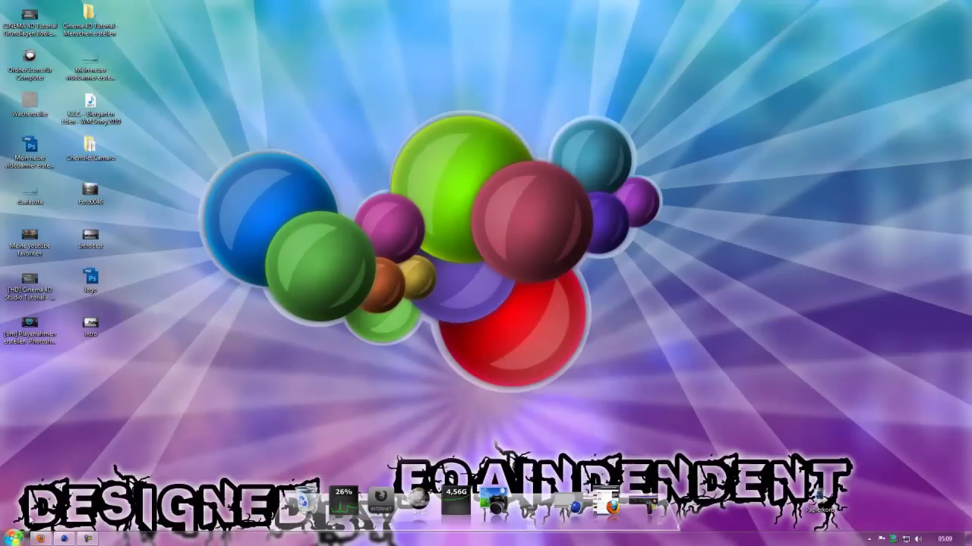
Step: Restore Firefox and go to your own YouTube channel page
click(41, 538)
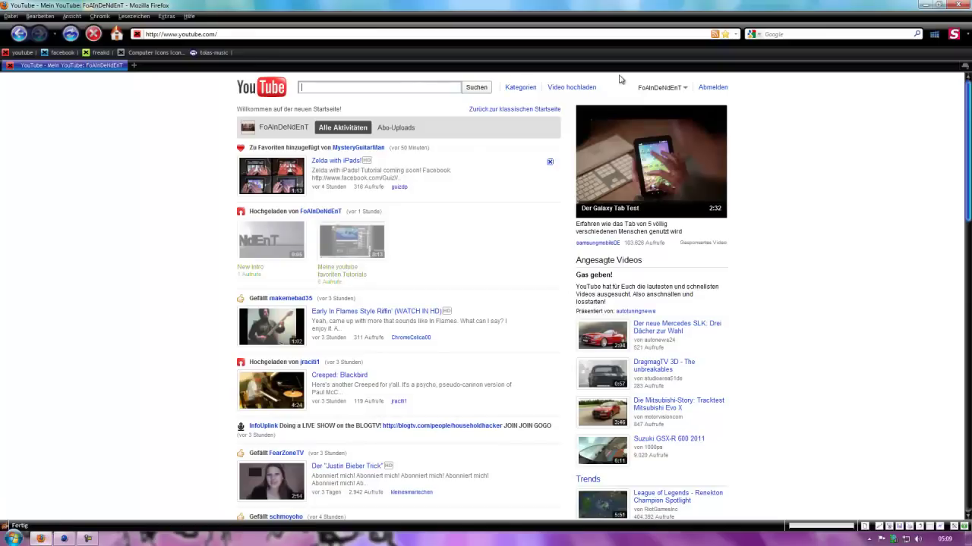
click(639, 90)
click(629, 102)
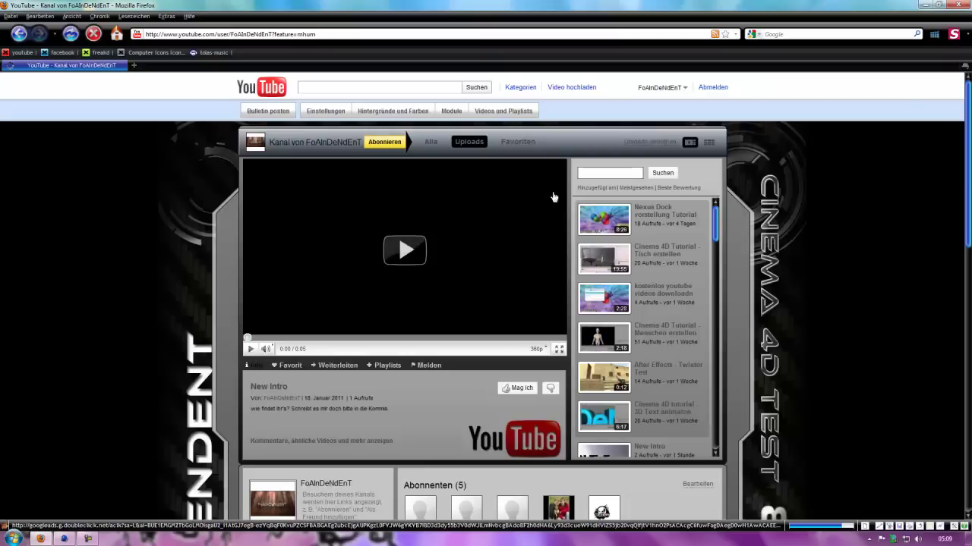
mouse_move(263, 349)
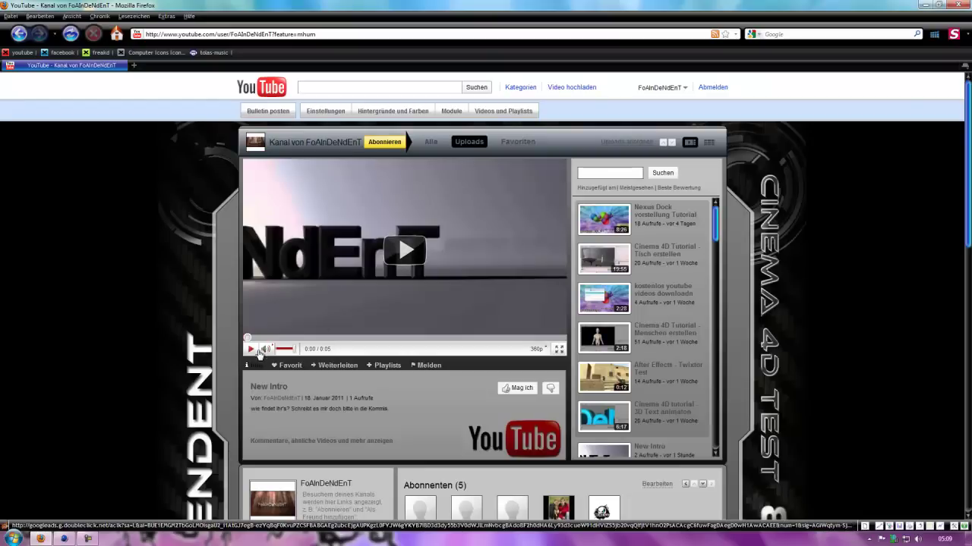
Step: Play the 5-second New Intro video twice, then return home and minimize Firefox
click(251, 351)
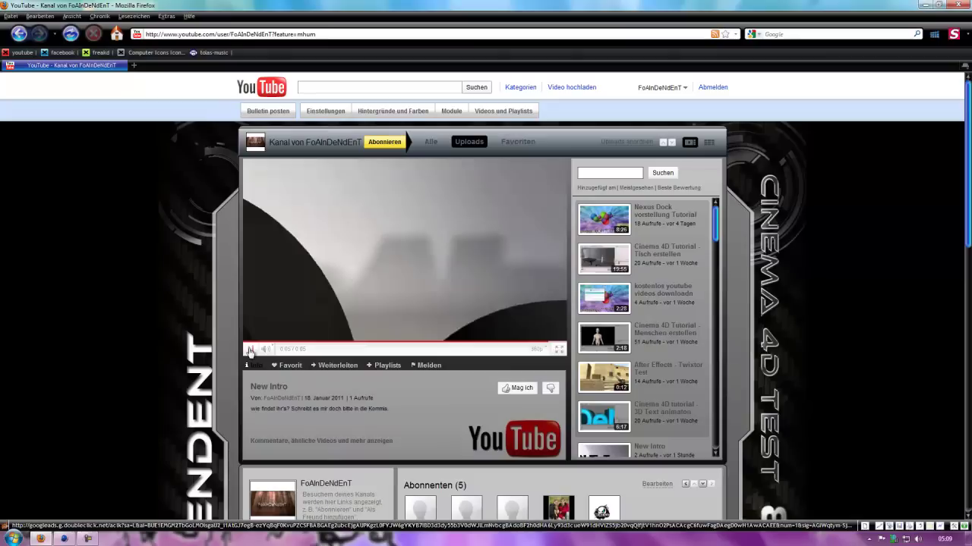
click(250, 351)
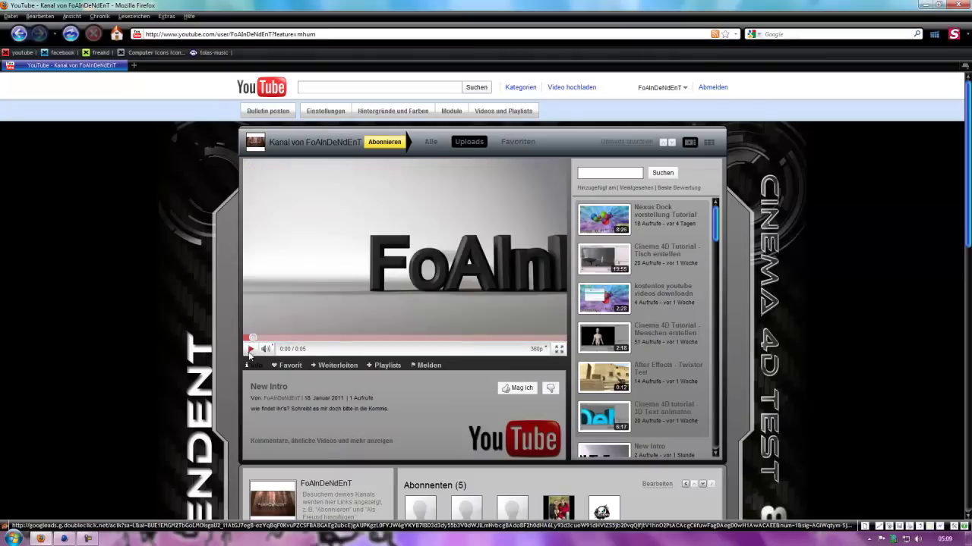
click(275, 90)
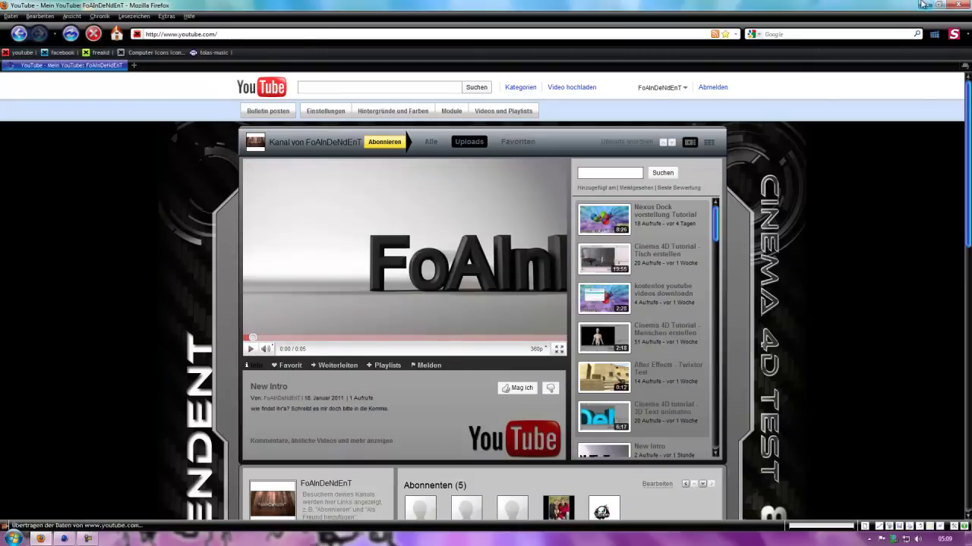
click(922, 4)
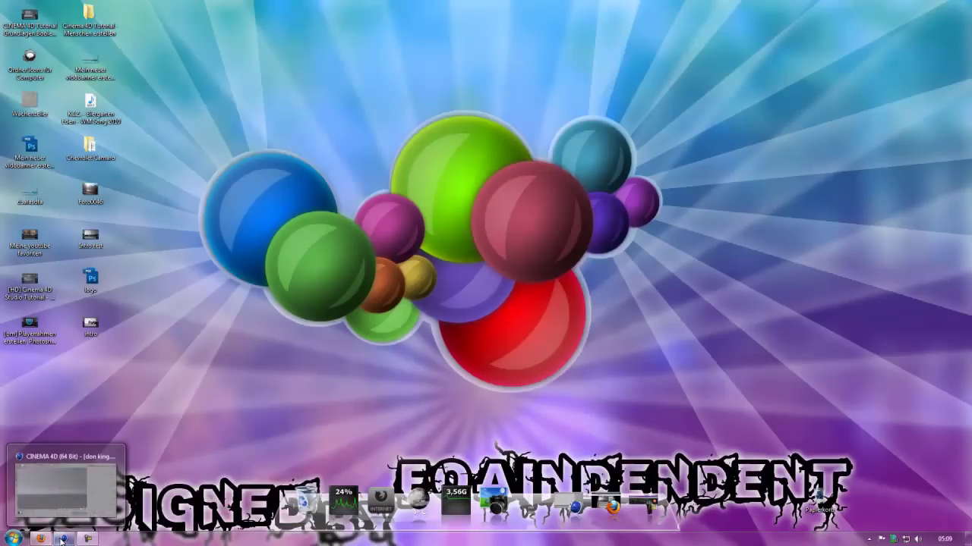
Step: Restore Cinema 4D with the 'don king.c4d' scene, look around, and select the studio backdrop
click(61, 539)
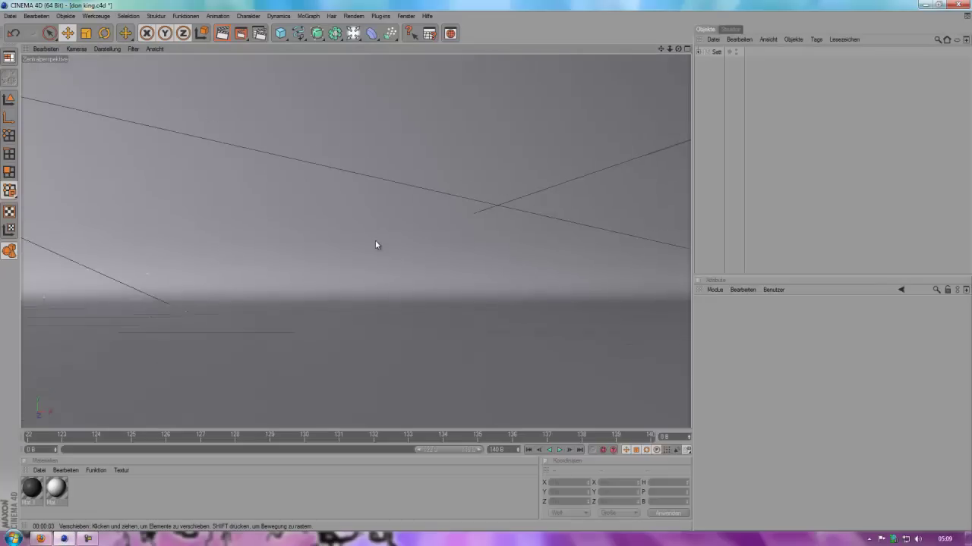
alt+drag(375, 244, 381, 277)
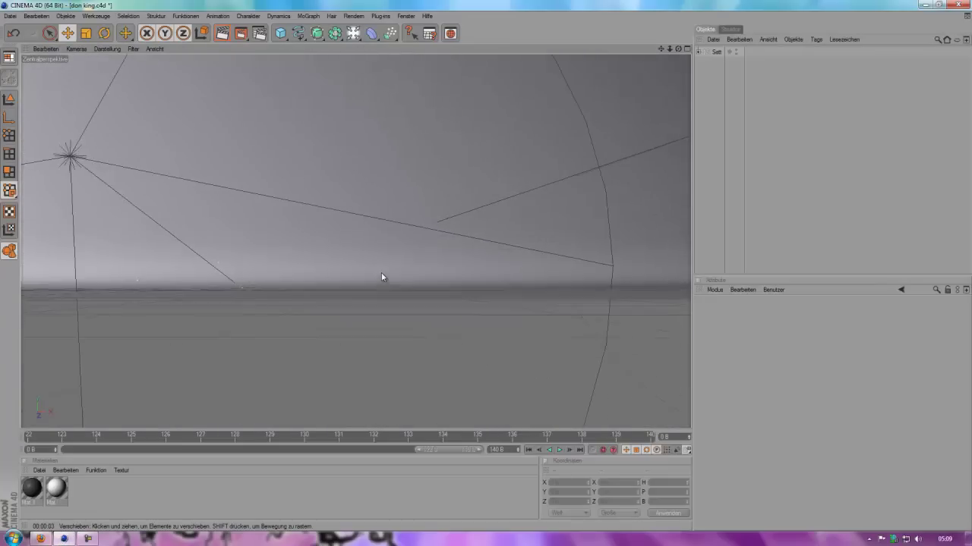
mouse_move(678, 48)
mouse_down()
mouse_move(486, 265)
mouse_move(484, 151)
mouse_up()
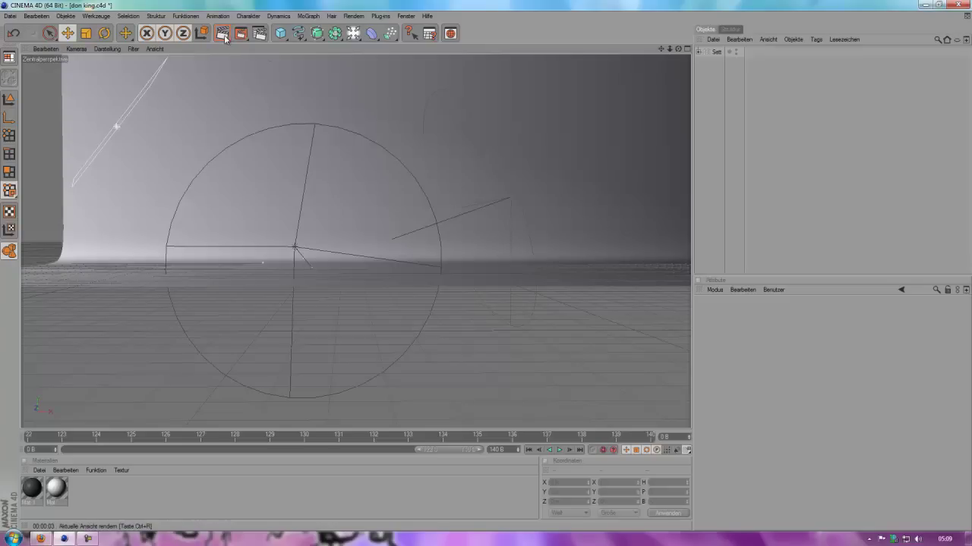
click(413, 148)
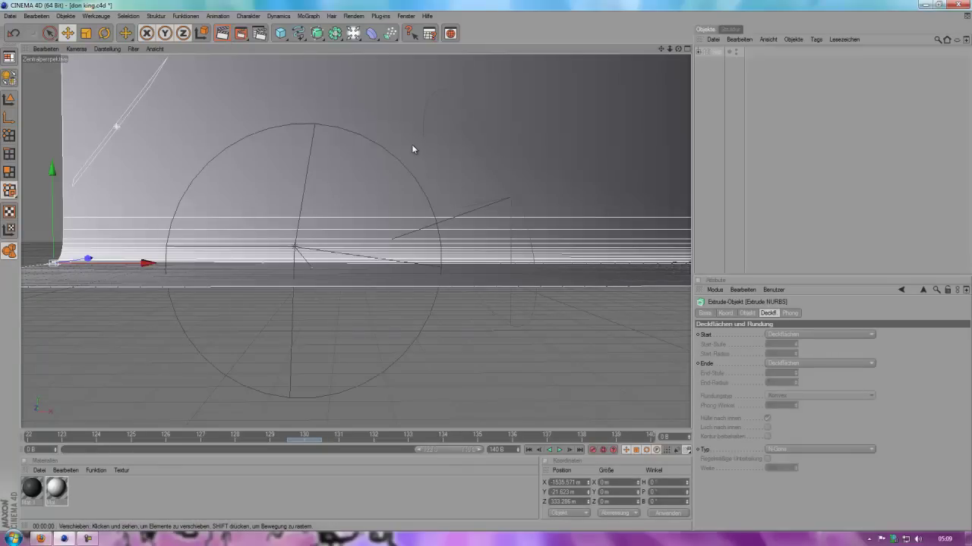
Step: Test-render the current view twice, panning across the backdrop between renders
click(220, 35)
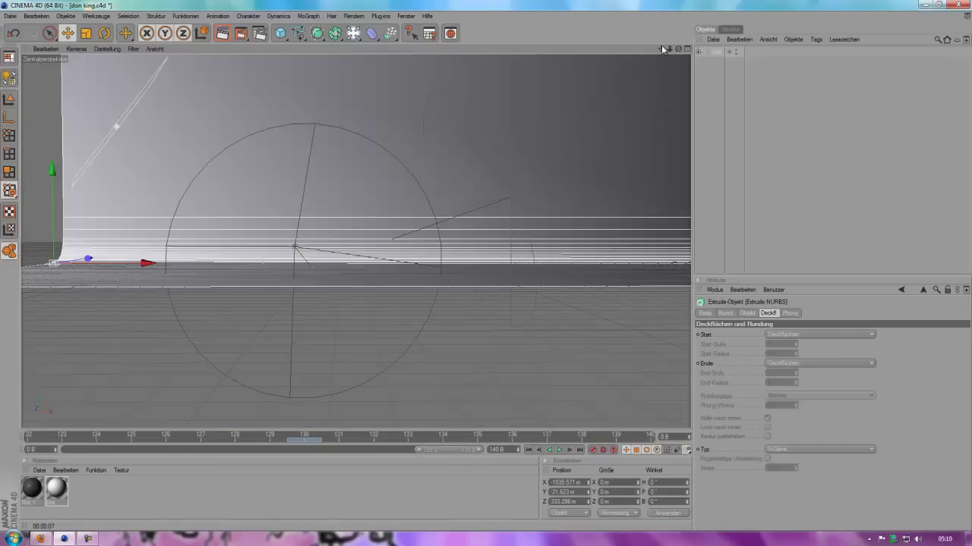
mouse_move(661, 49)
mouse_down()
mouse_move(488, 270)
mouse_move(482, 261)
mouse_move(512, 273)
mouse_up()
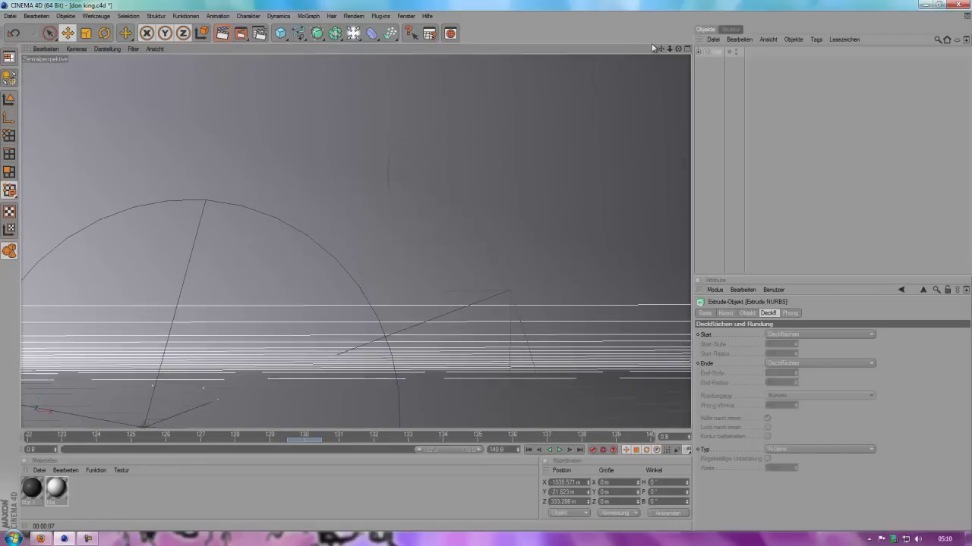
click(221, 33)
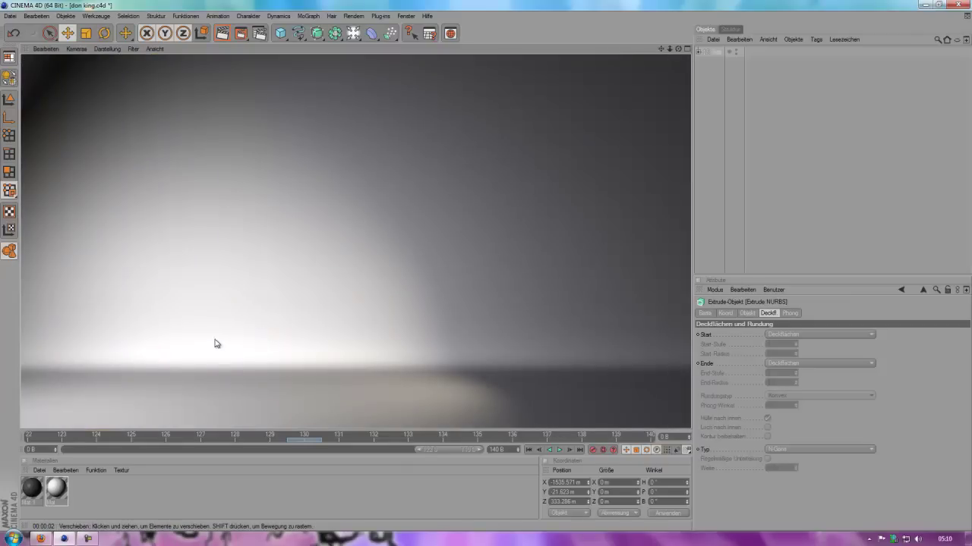
mouse_move(659, 48)
mouse_down()
mouse_move(487, 270)
mouse_move(661, 52)
mouse_up()
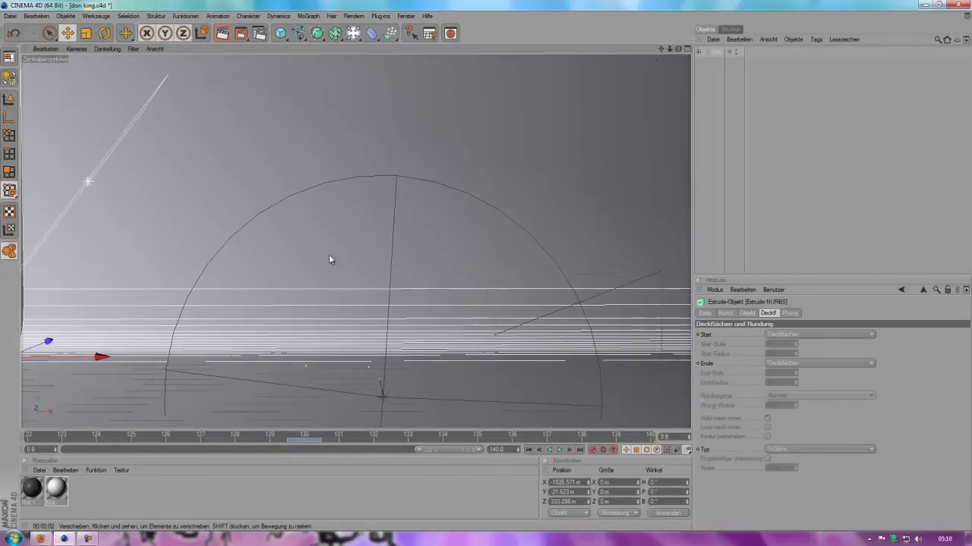
Step: Add a Text spline and change its text to 'FoAInDeNdEnT'
click(299, 35)
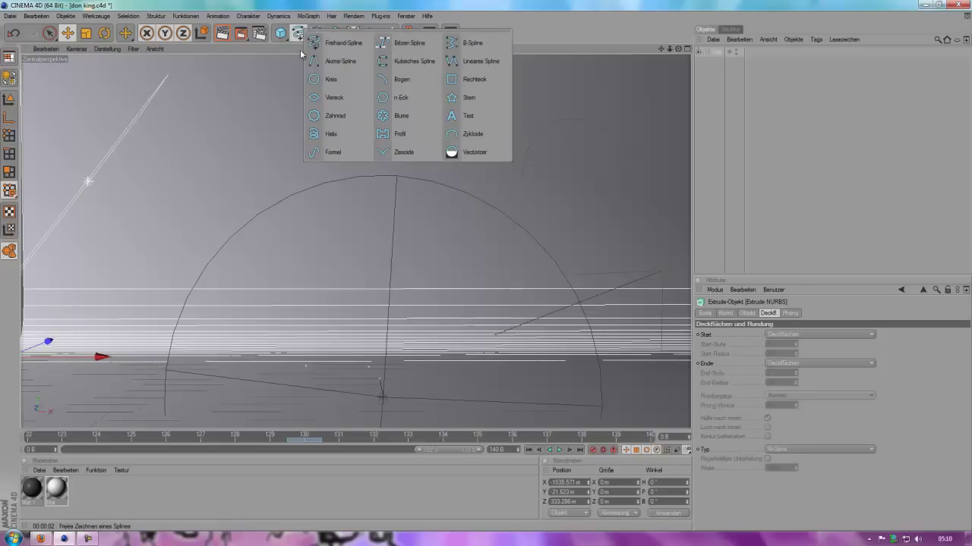
click(458, 115)
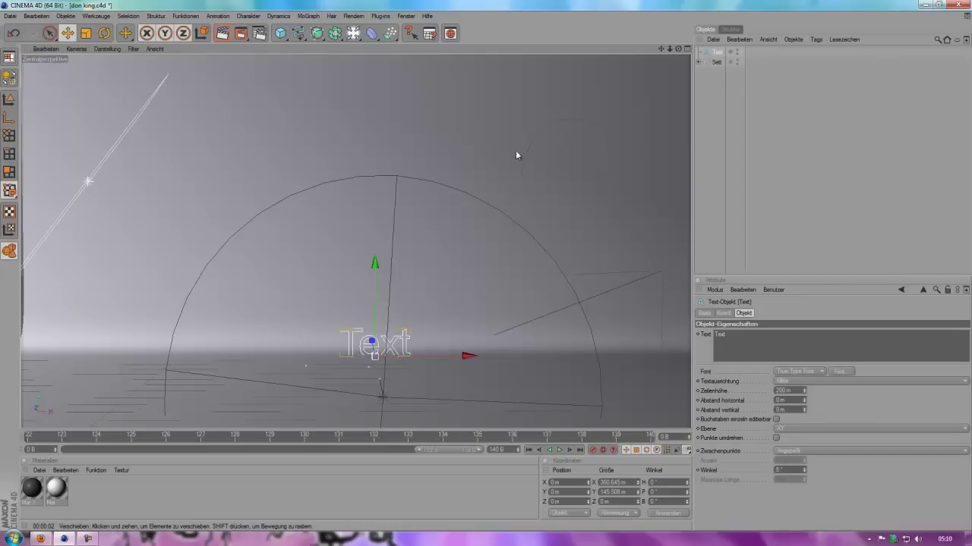
double_click(730, 340)
text(FoAlnDeNdEnT)
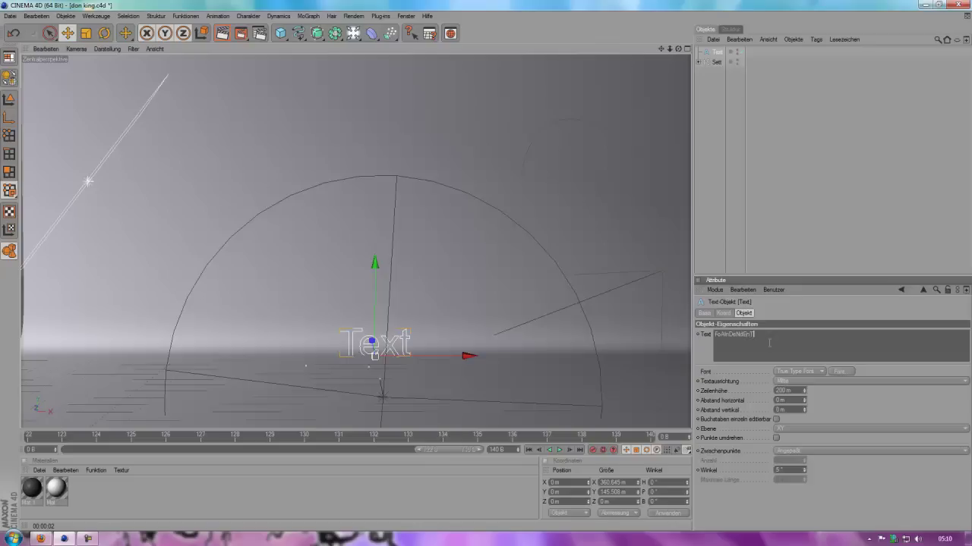
click(797, 319)
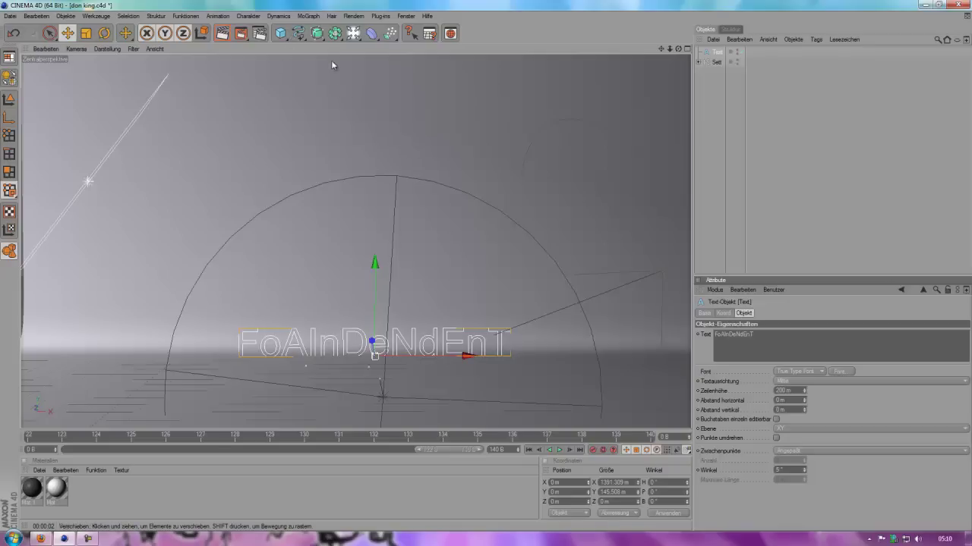
drag(319, 38, 415, 51)
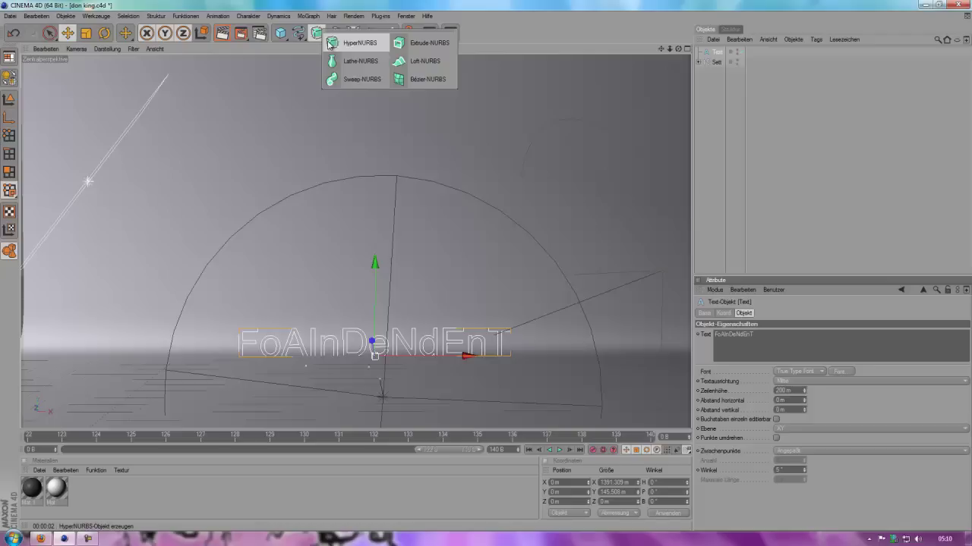
Step: Add an Extrude-NURBS, nest the Text spline under it, and orbit to check the solid lettering
click(415, 51)
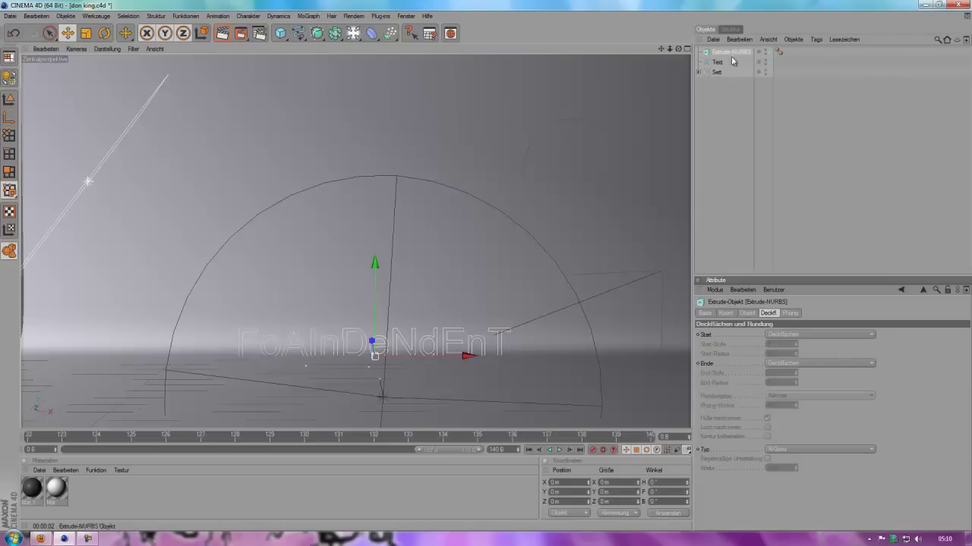
drag(716, 66, 726, 59)
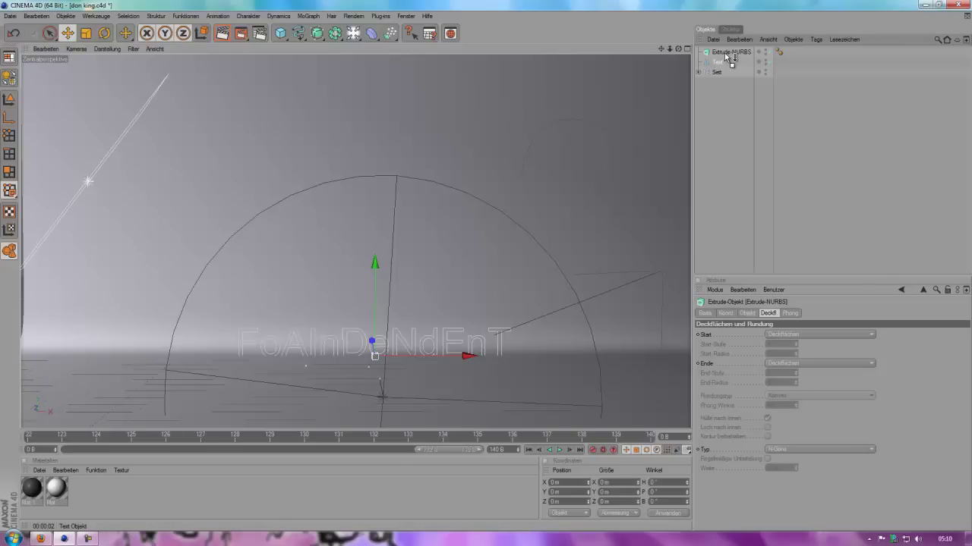
drag(726, 55, 725, 57)
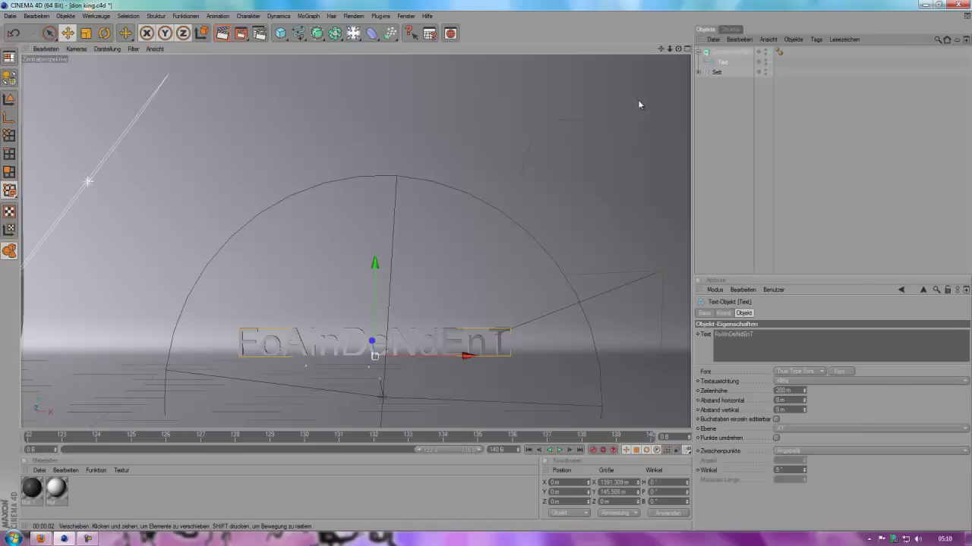
mouse_move(679, 51)
mouse_down()
mouse_move(469, 270)
mouse_move(487, 268)
mouse_up()
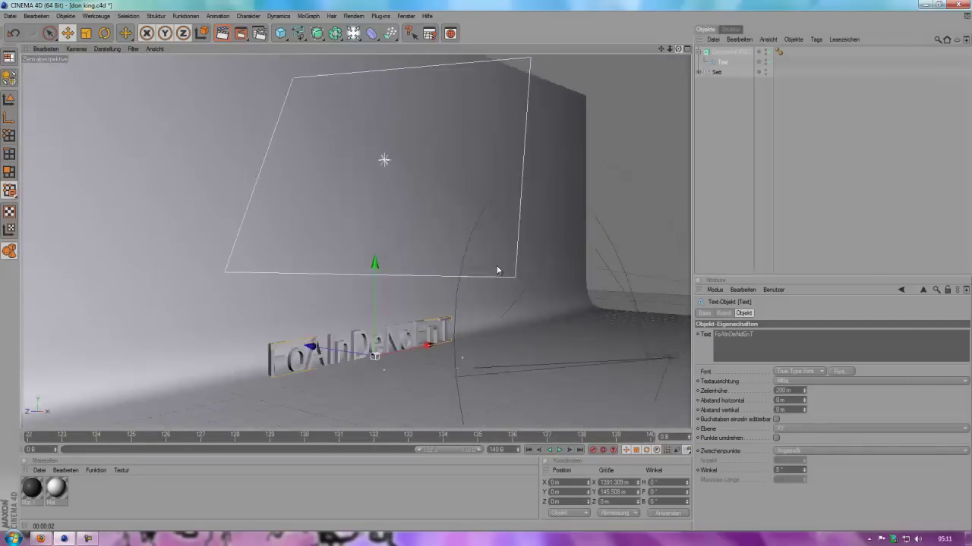
drag(487, 269, 486, 263)
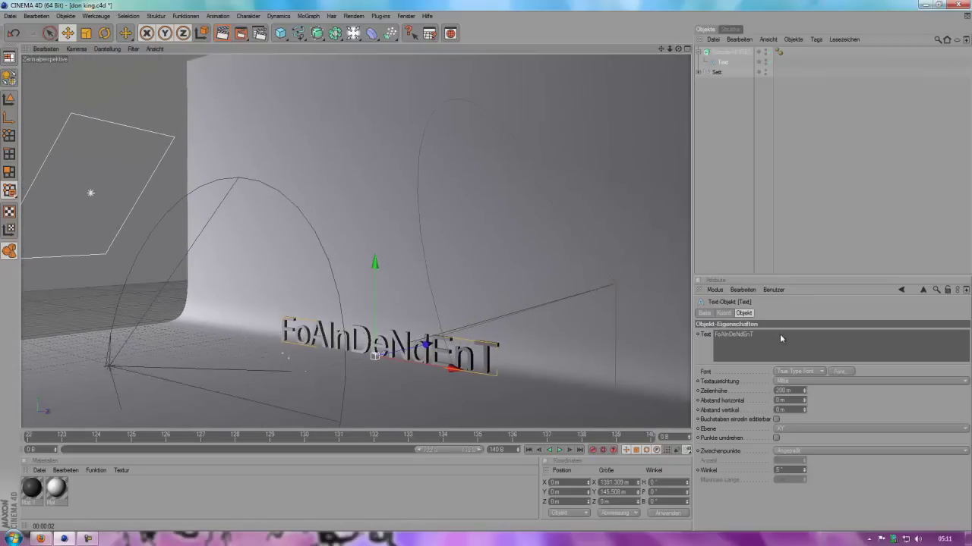
click(698, 51)
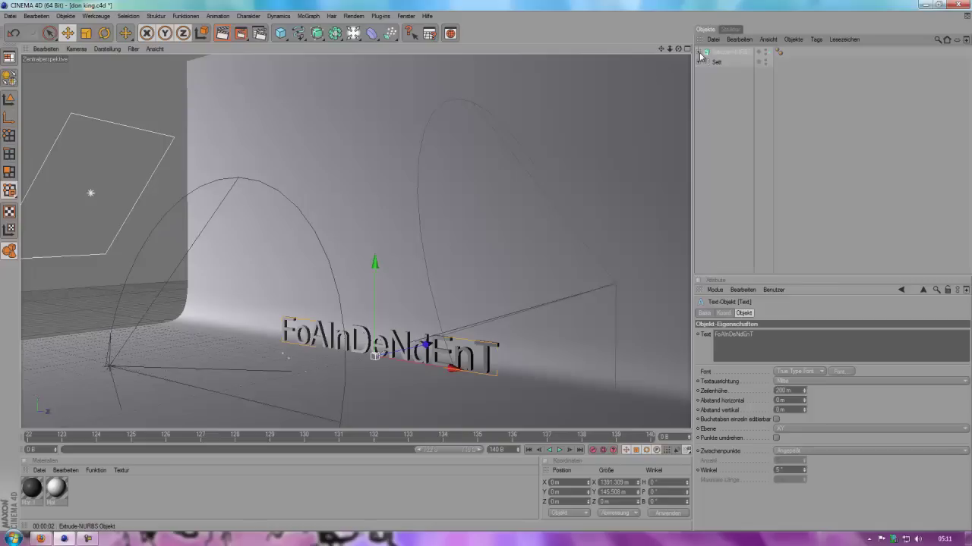
Step: Set the Extrude-NURBS start cap to cap and fillet with 3 steps and a 9 m radius
click(725, 52)
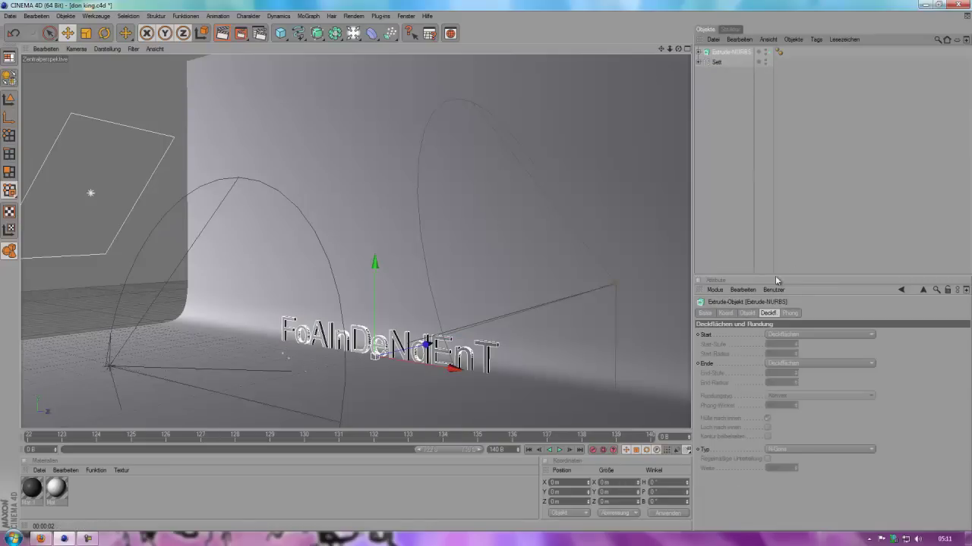
click(807, 335)
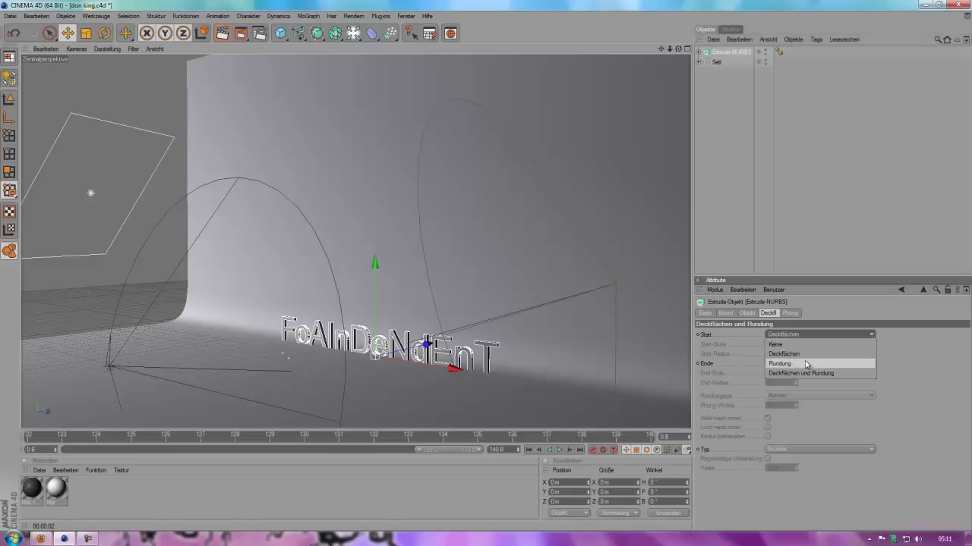
click(806, 374)
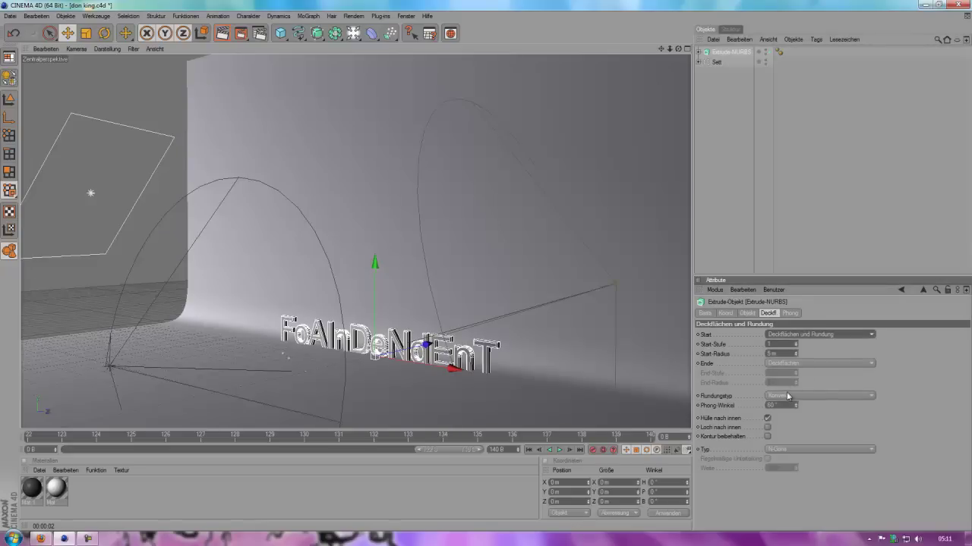
drag(796, 353, 796, 356)
click(794, 344)
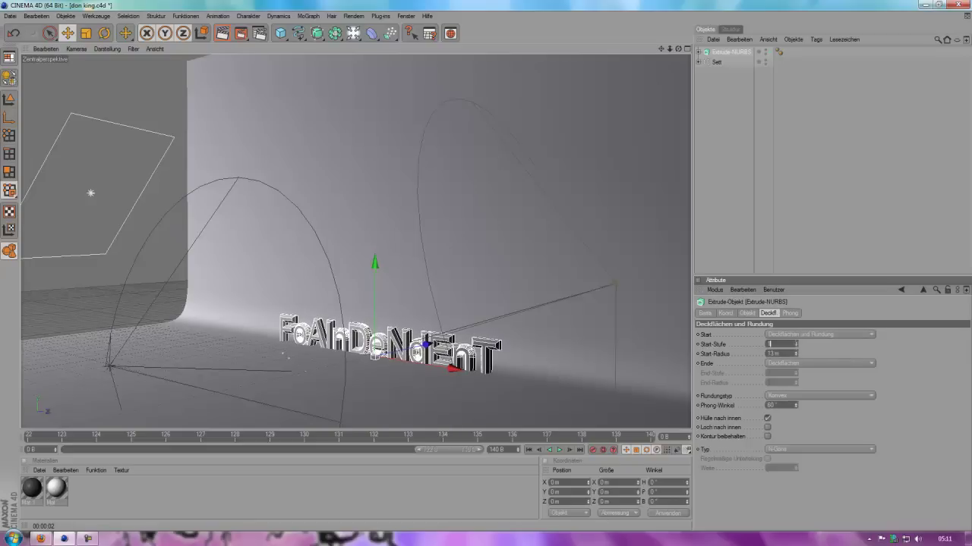
text(3)
key(Return)
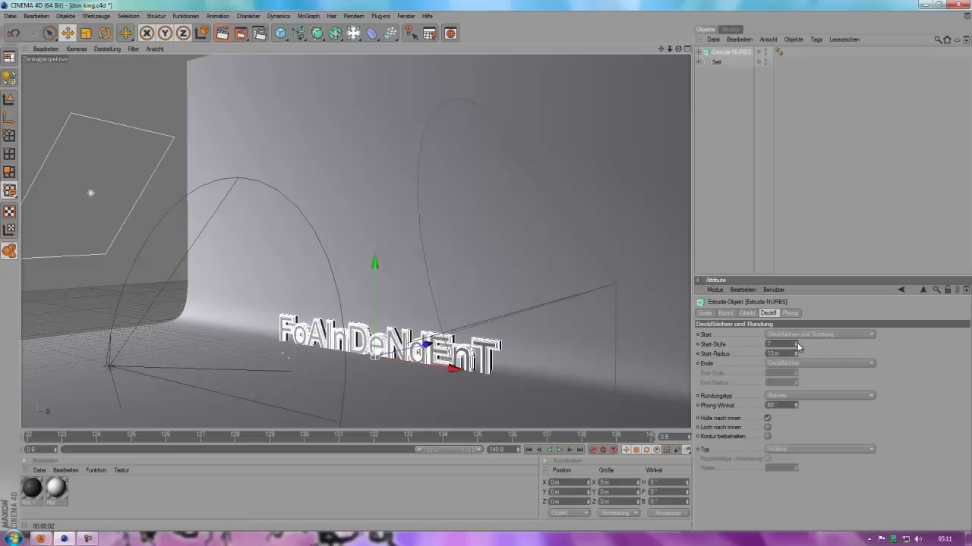
click(796, 356)
click(796, 356)
click(797, 356)
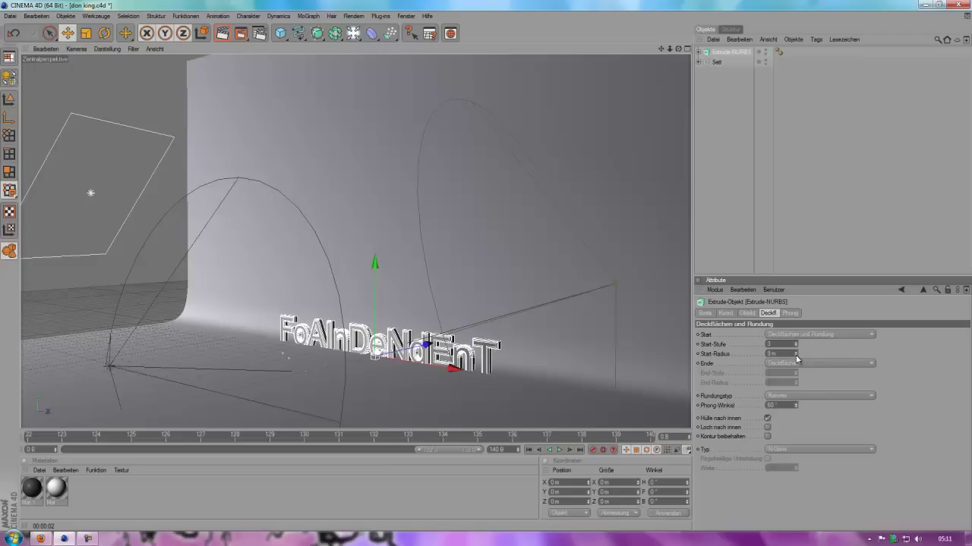
alt+drag(458, 261, 488, 268)
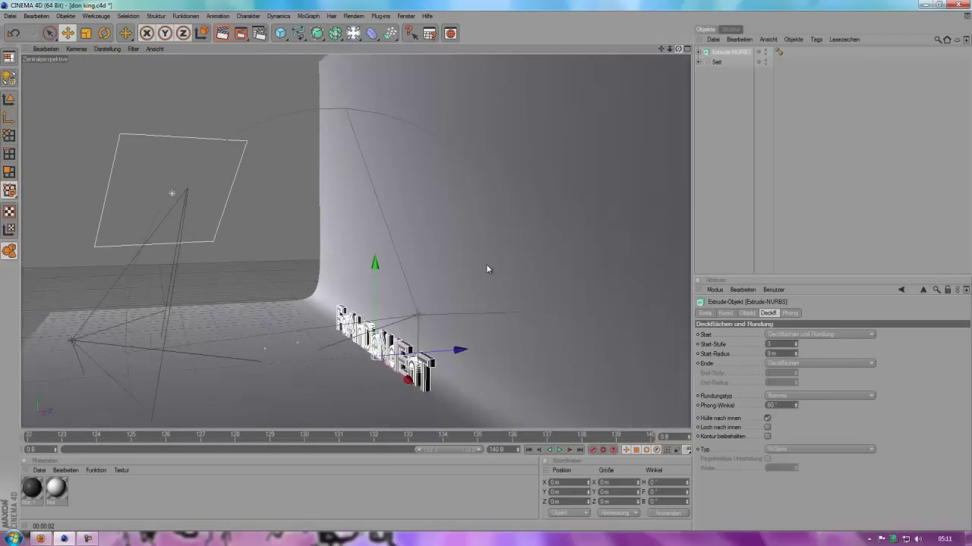
click(698, 52)
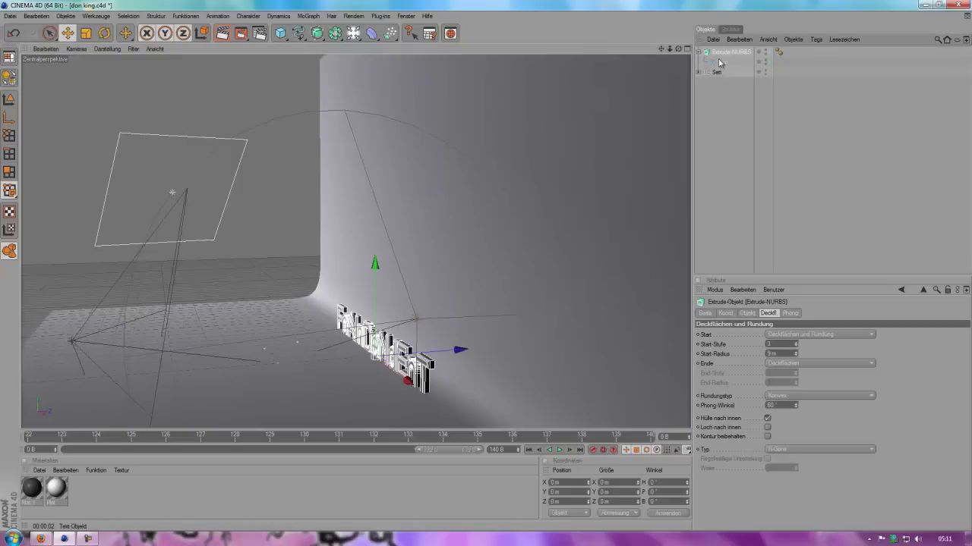
click(722, 61)
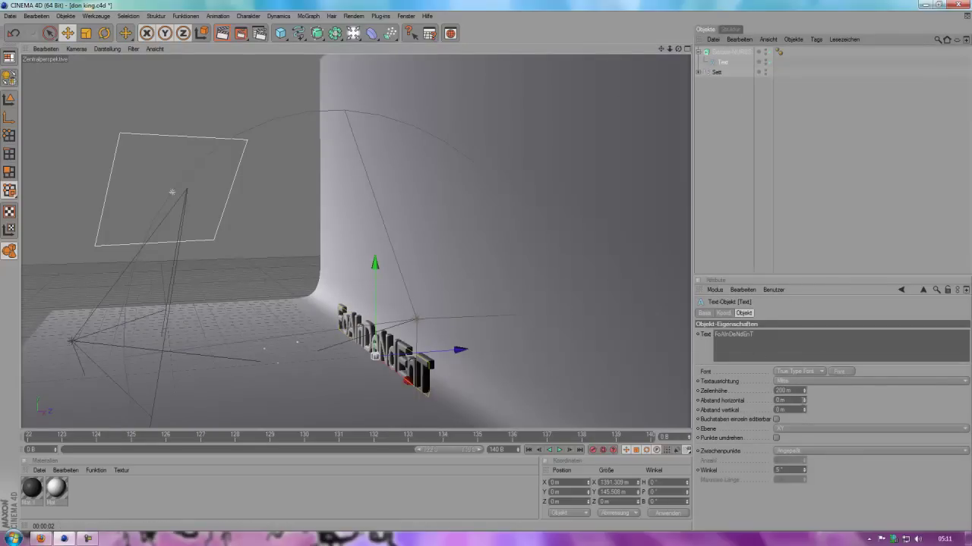
click(804, 392)
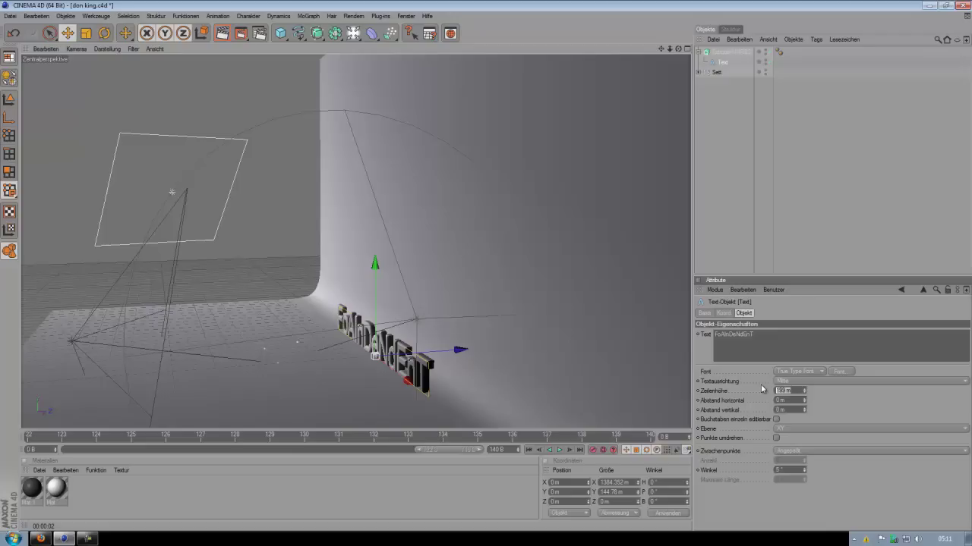
text(0)
key(Return)
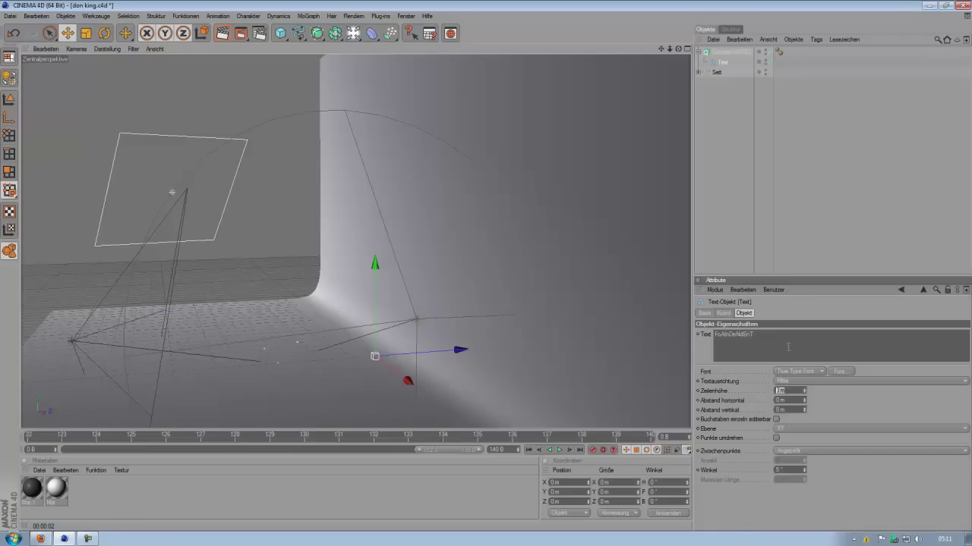
text(200)
key(Return)
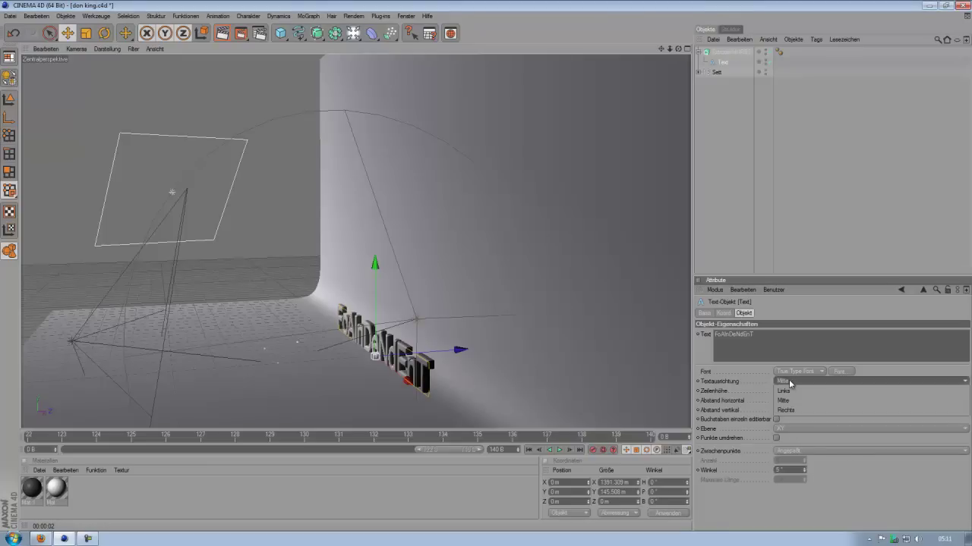
click(722, 313)
click(703, 314)
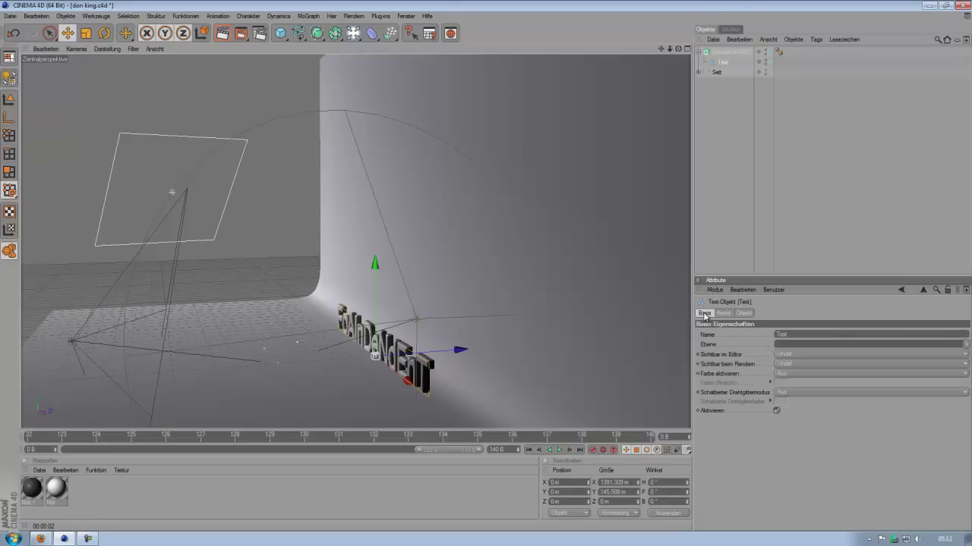
click(744, 314)
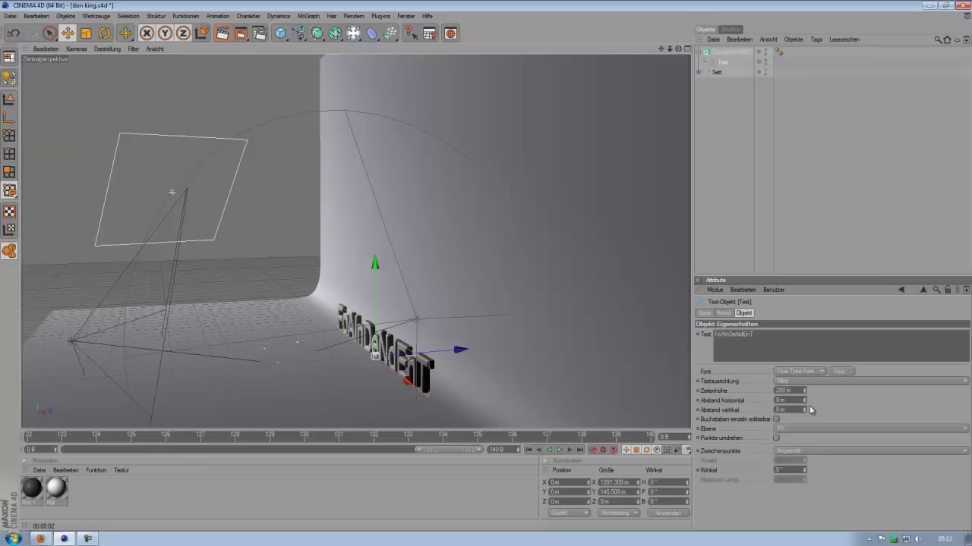
drag(805, 408, 806, 413)
drag(729, 63, 724, 53)
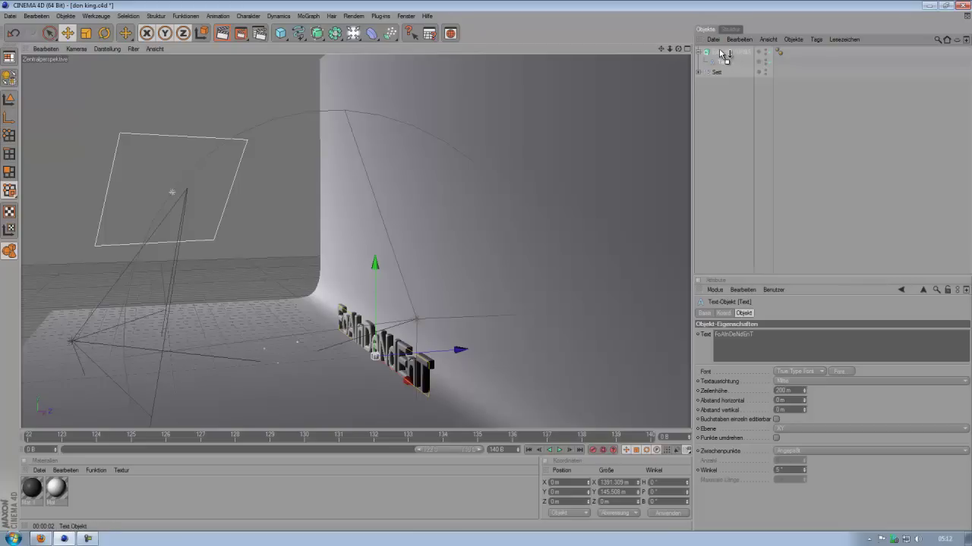
drag(722, 62, 721, 52)
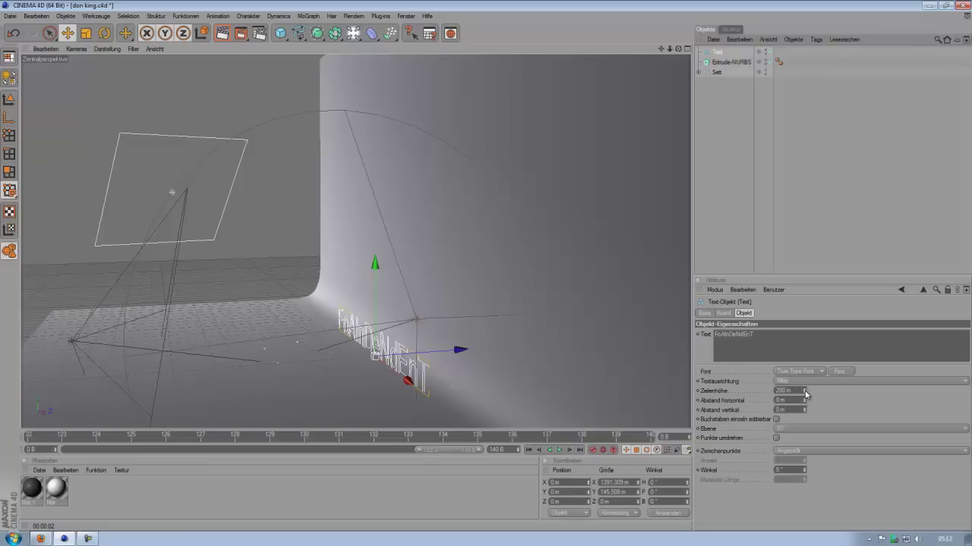
drag(806, 403, 806, 391)
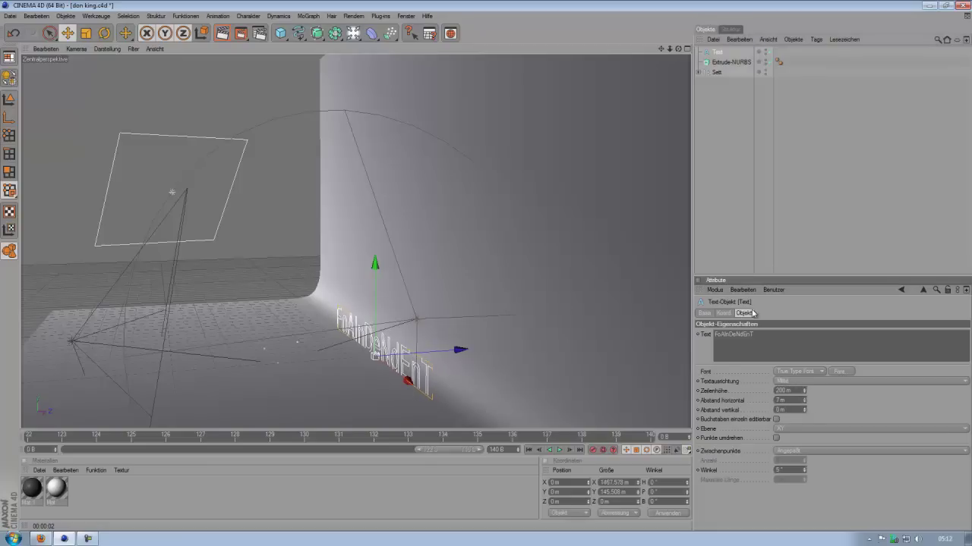
drag(725, 62, 723, 54)
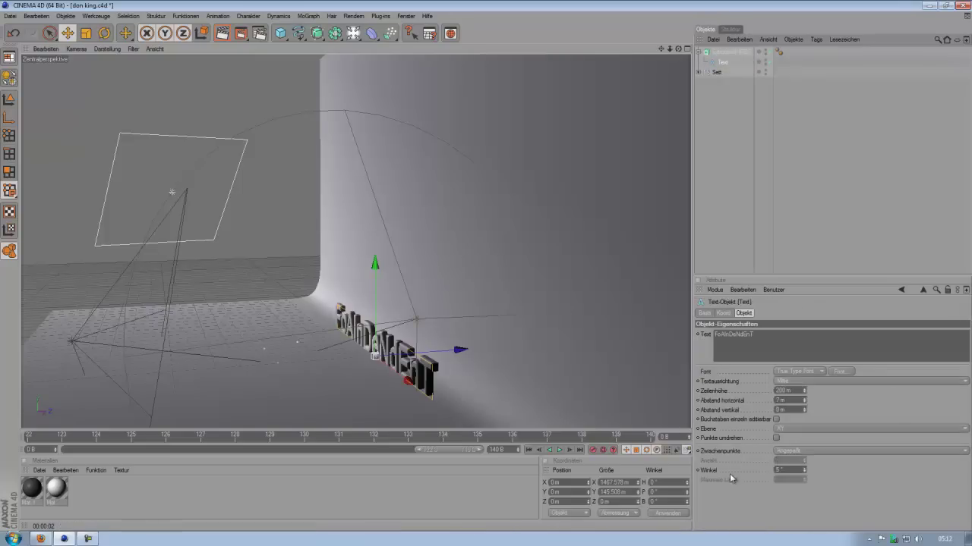
click(782, 400)
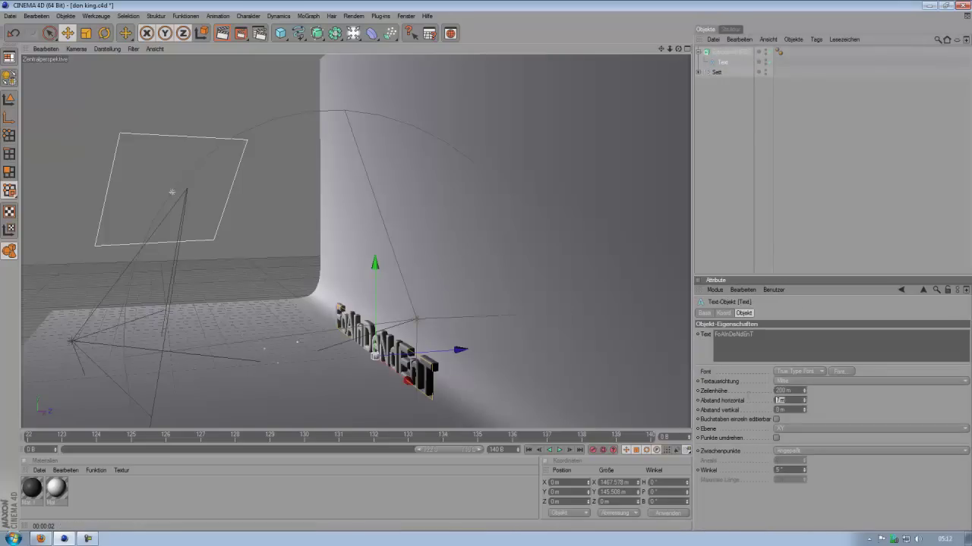
text(0)
key(Return)
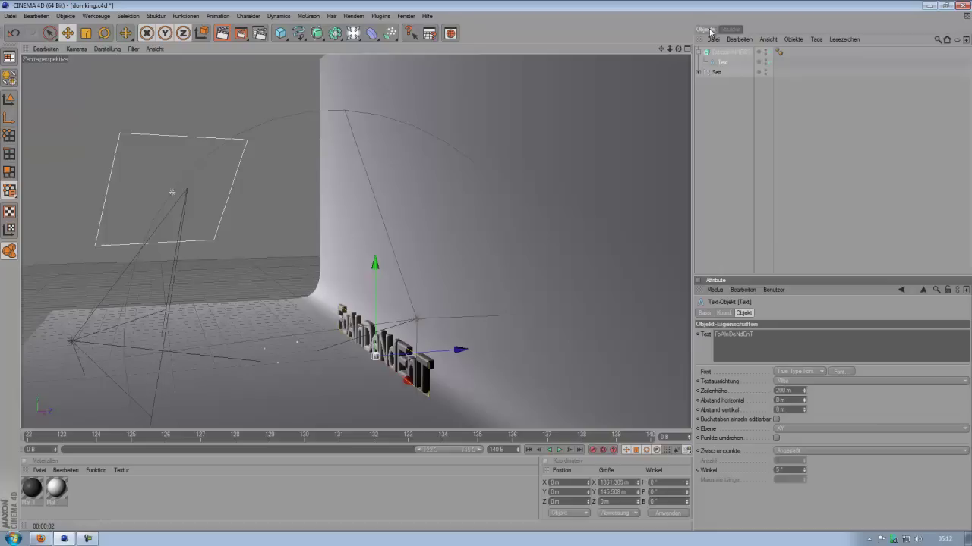
click(725, 51)
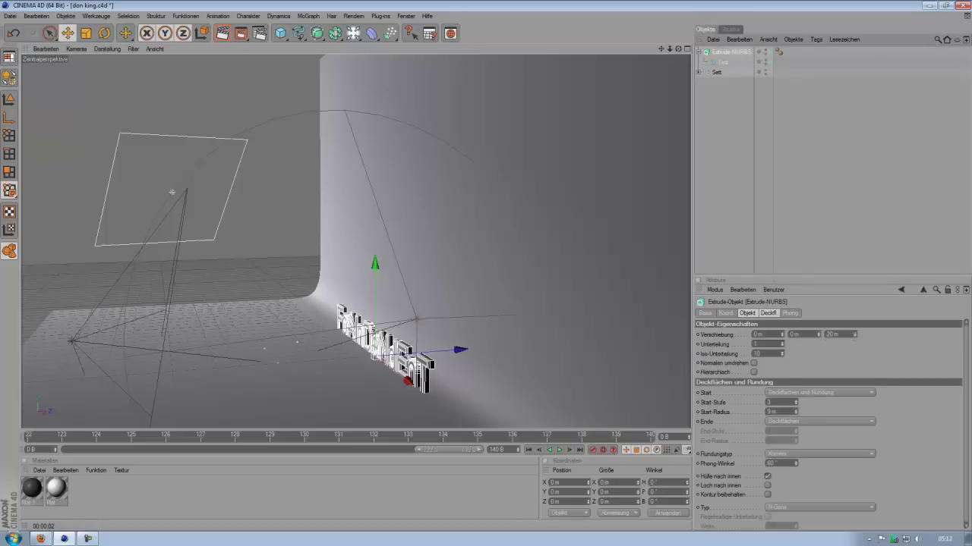
Step: Set the Extrude-NURBS extrusion depth to 70 m
drag(853, 333, 855, 331)
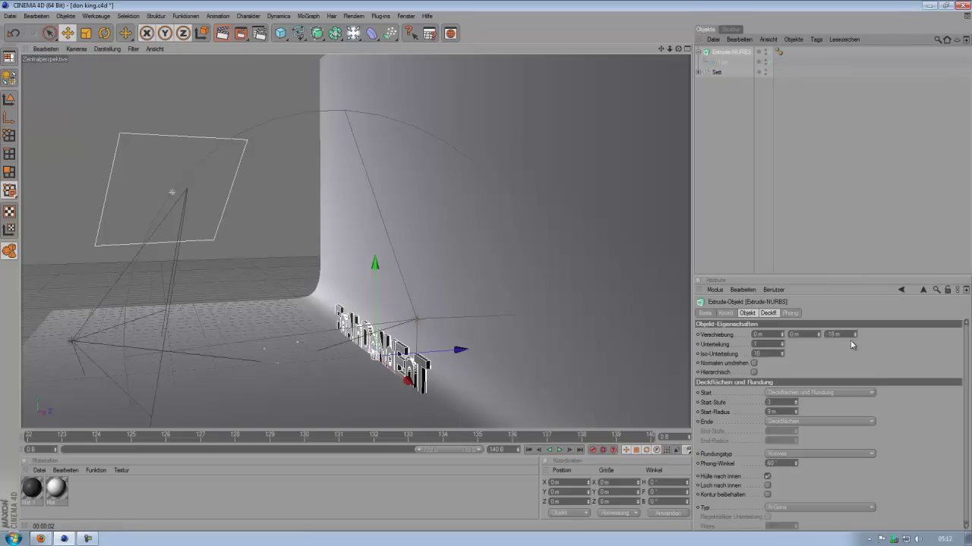
click(747, 317)
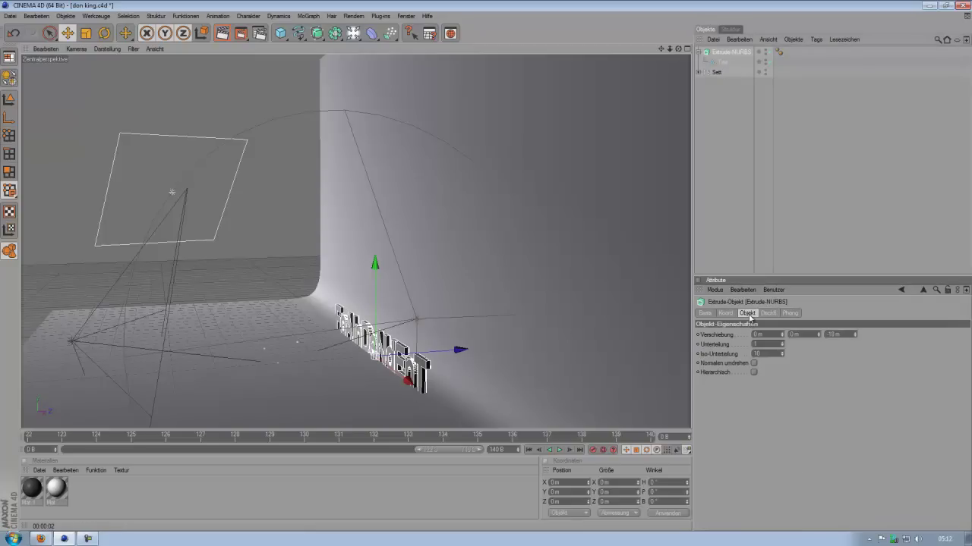
drag(857, 334, 855, 334)
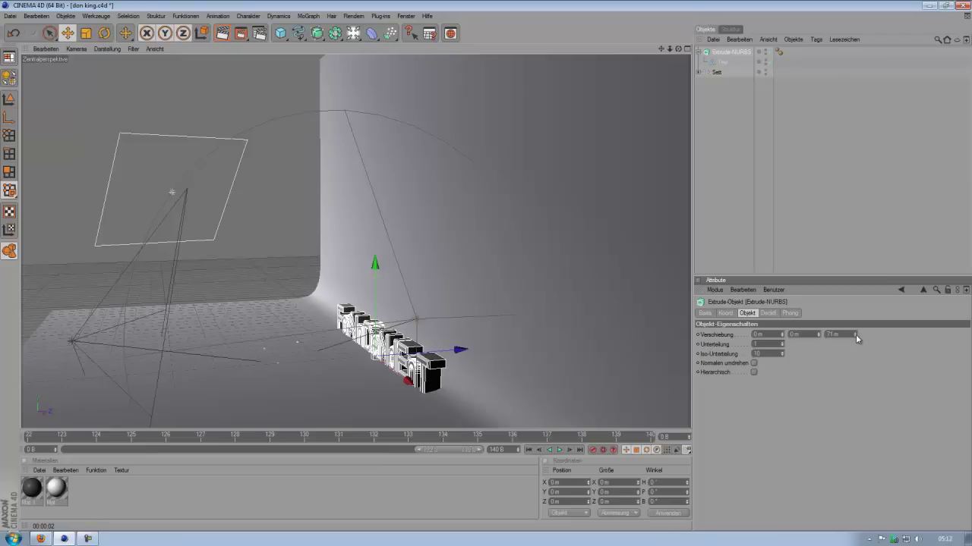
Step: Face the text head-on and raise it to about Y 131.8 m
mouse_move(678, 49)
mouse_down()
mouse_move(478, 264)
mouse_move(486, 271)
mouse_move(478, 213)
mouse_up()
mouse_move(381, 267)
mouse_down()
mouse_move(379, 345)
mouse_move(485, 265)
mouse_up()
drag(392, 330, 389, 333)
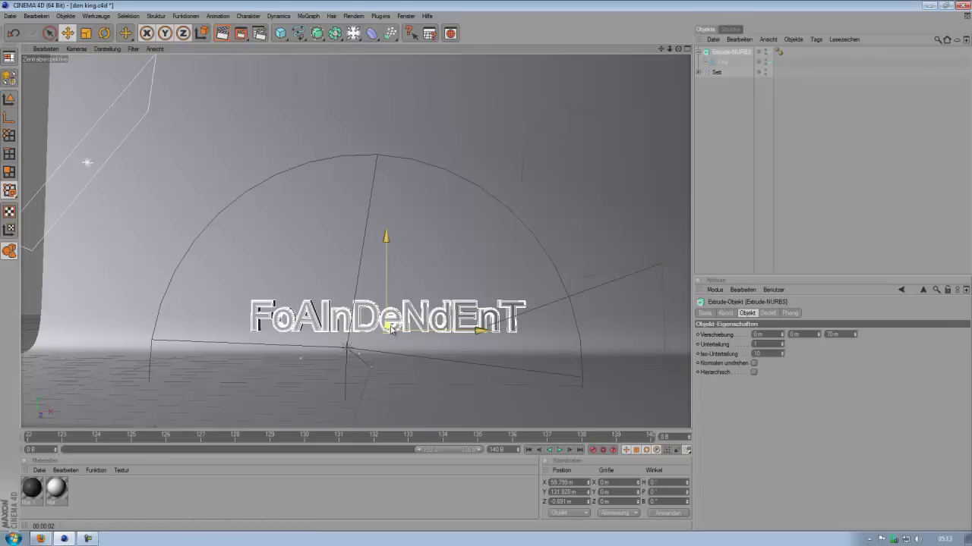
Step: Test-render the text and set the front fillet radius to 6 m
mouse_move(485, 269)
right_down()
mouse_move(449, 271)
mouse_move(486, 271)
right_up()
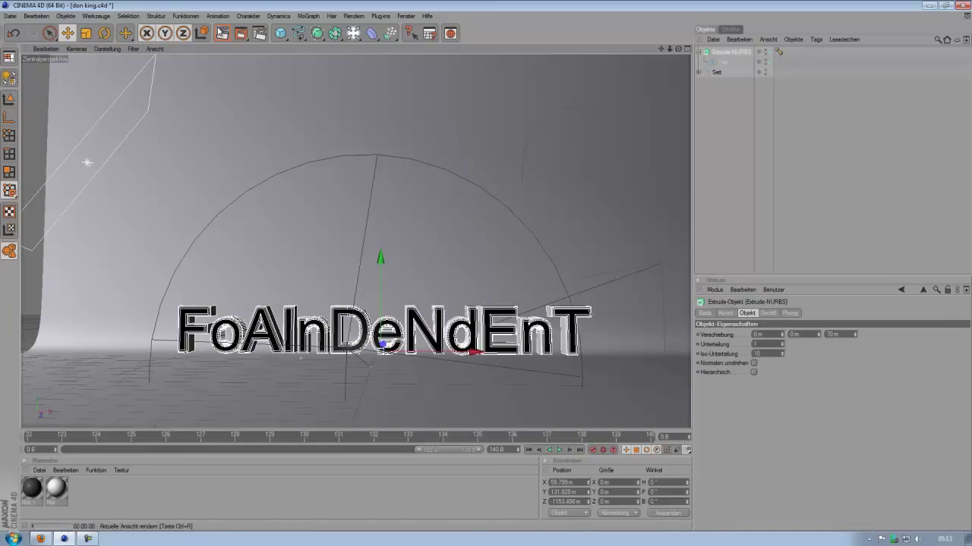
click(222, 33)
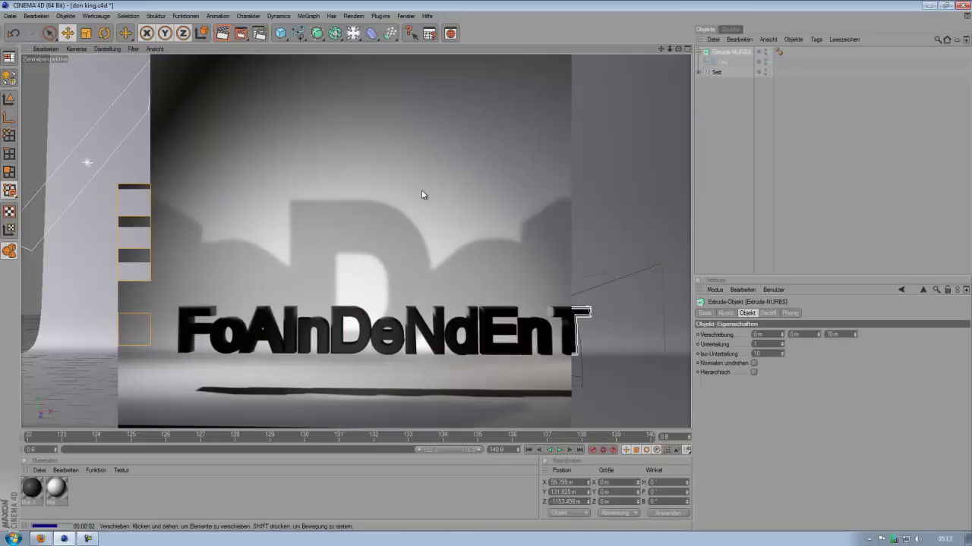
click(767, 313)
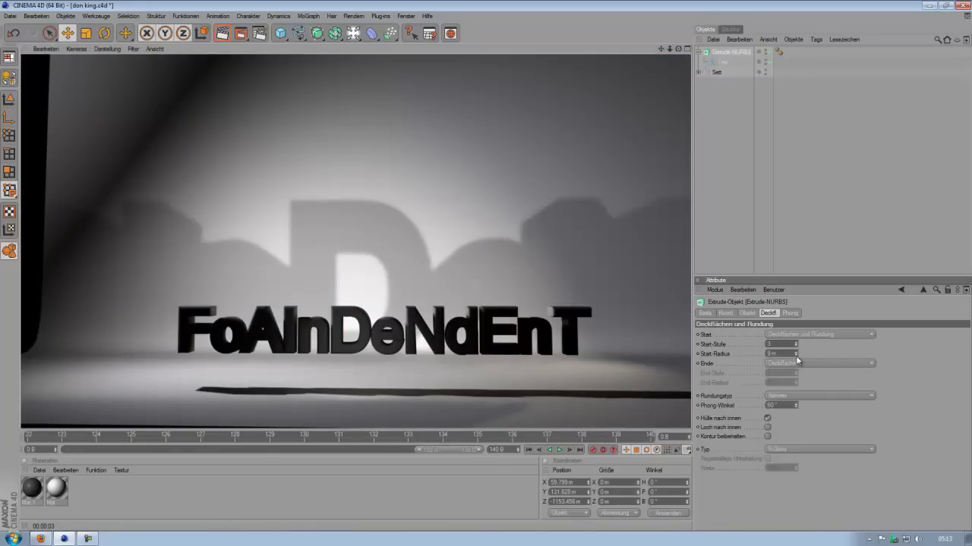
click(796, 354)
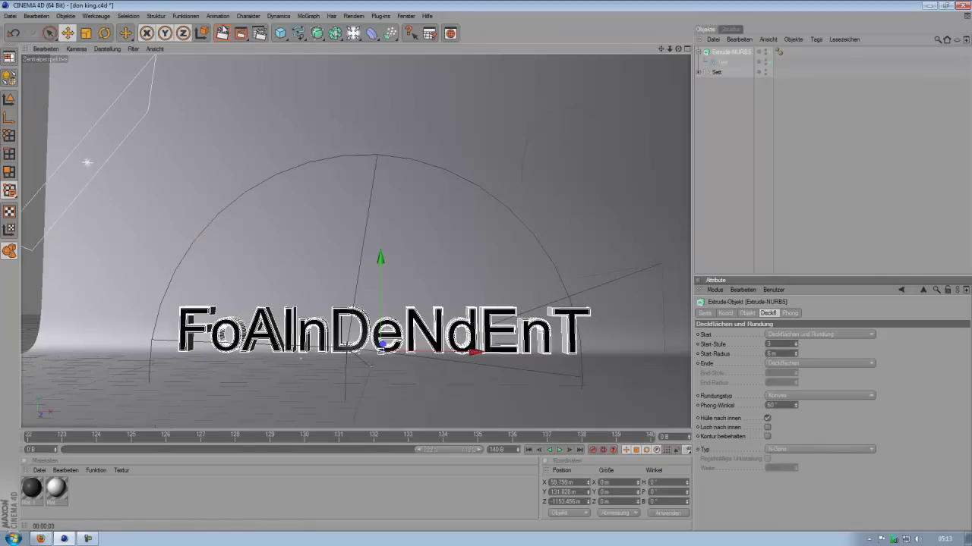
click(222, 36)
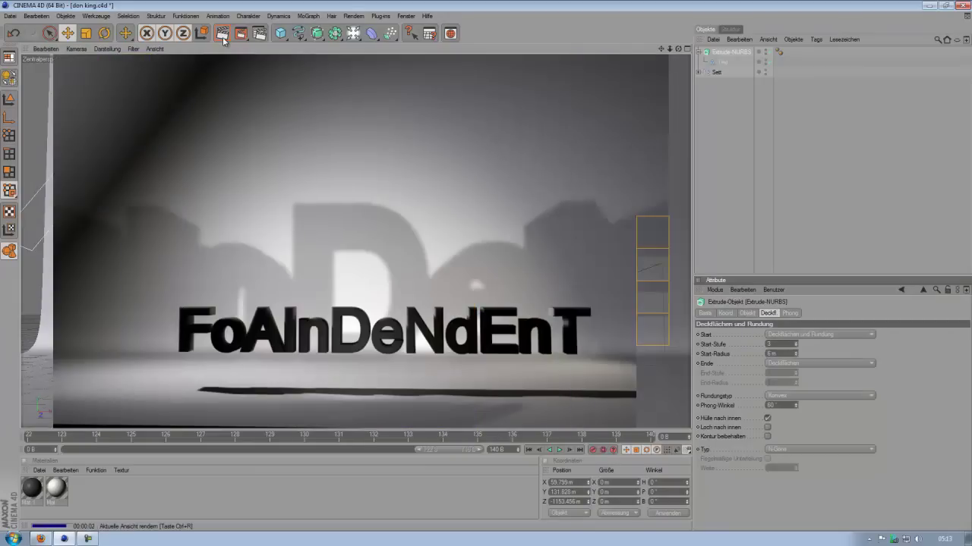
Step: Increase the start fillet radius to 8 m and render to check the rounded edges
click(796, 352)
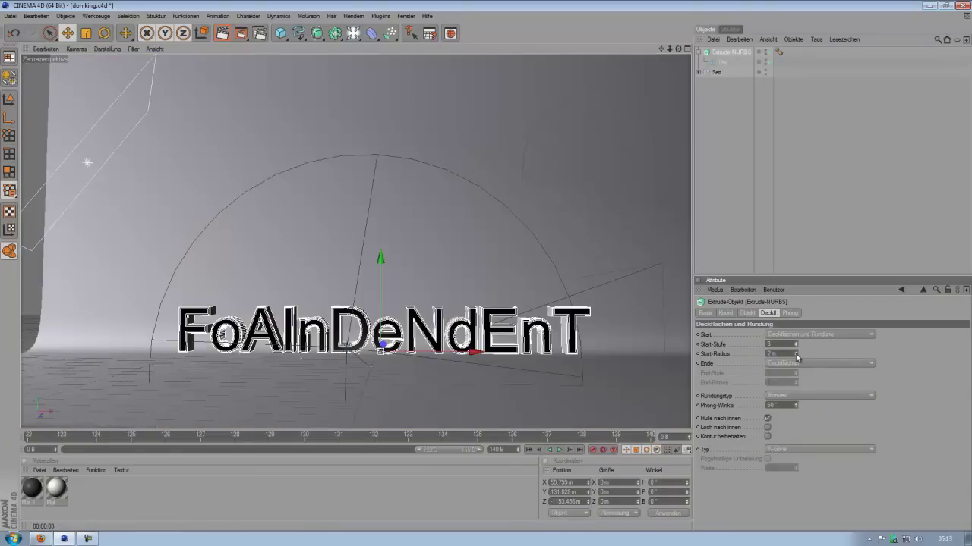
click(796, 353)
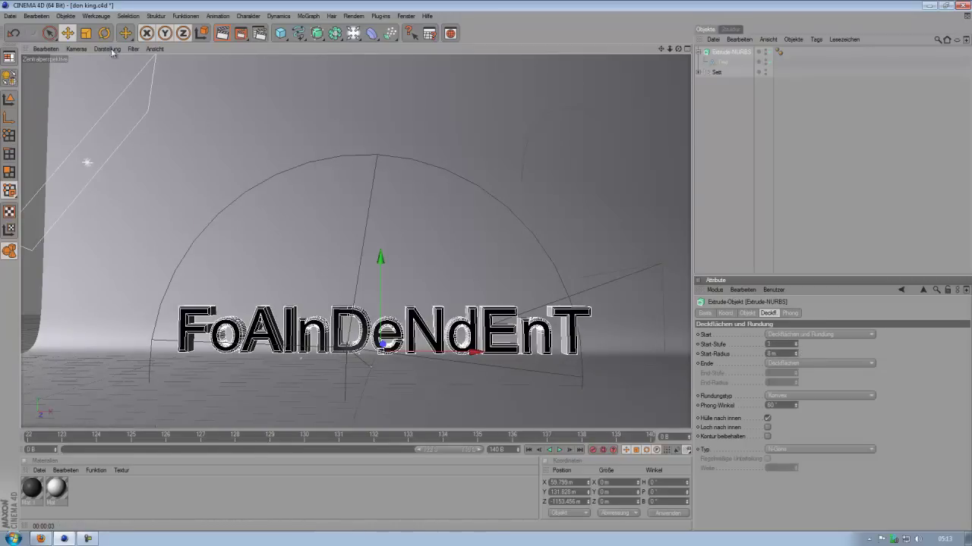
click(223, 37)
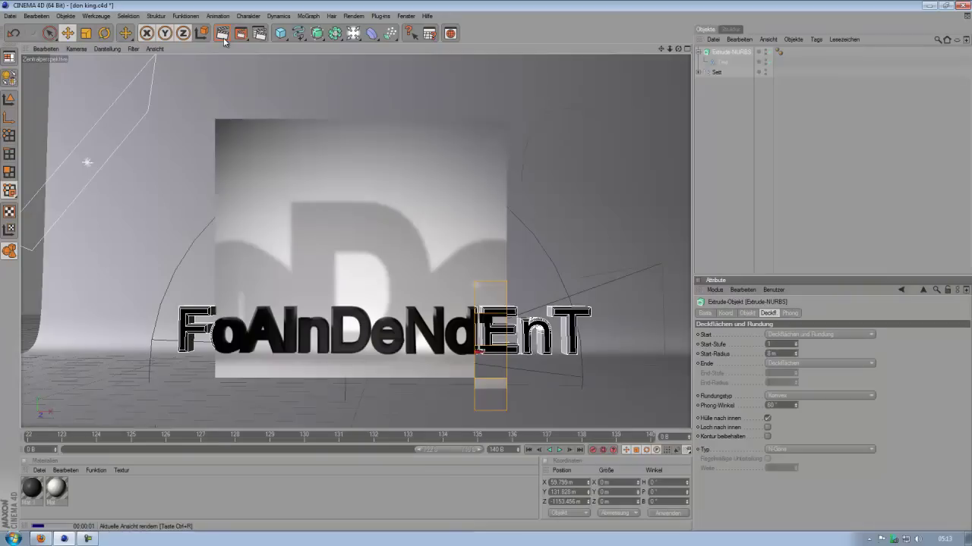
click(559, 307)
drag(679, 49, 485, 265)
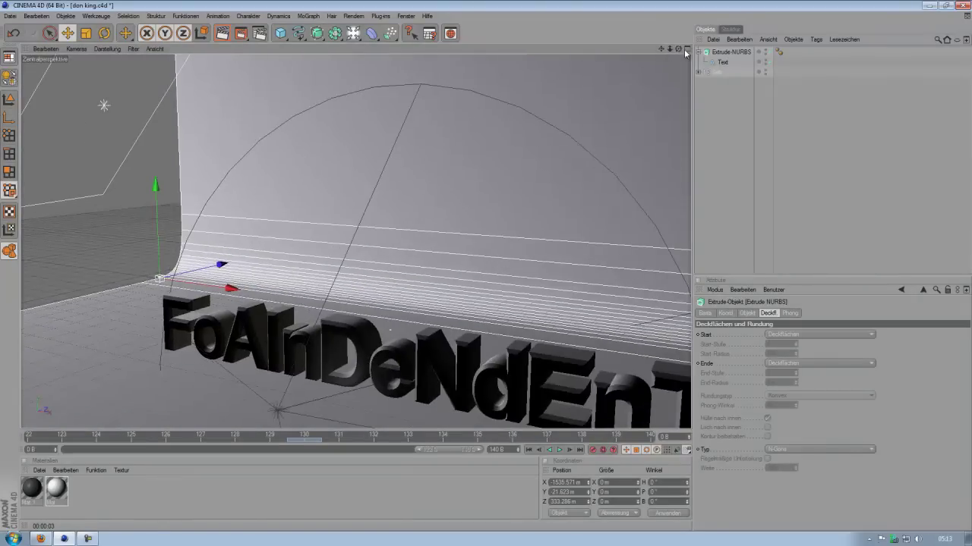
Step: Switch to a maximized Right side viewport zoomed out around the text
drag(673, 48, 486, 270)
mouse_move(676, 51)
mouse_down()
mouse_move(488, 270)
mouse_move(512, 109)
mouse_up()
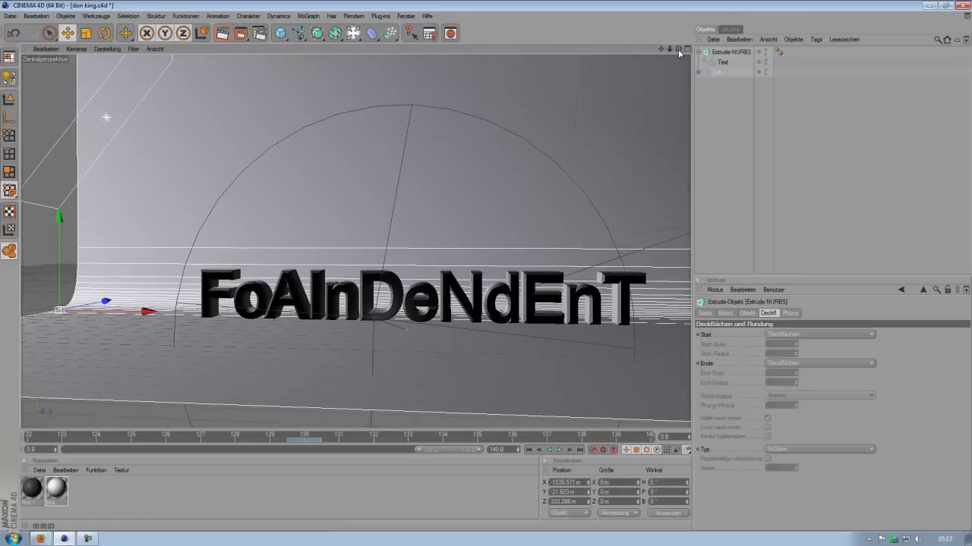
click(687, 49)
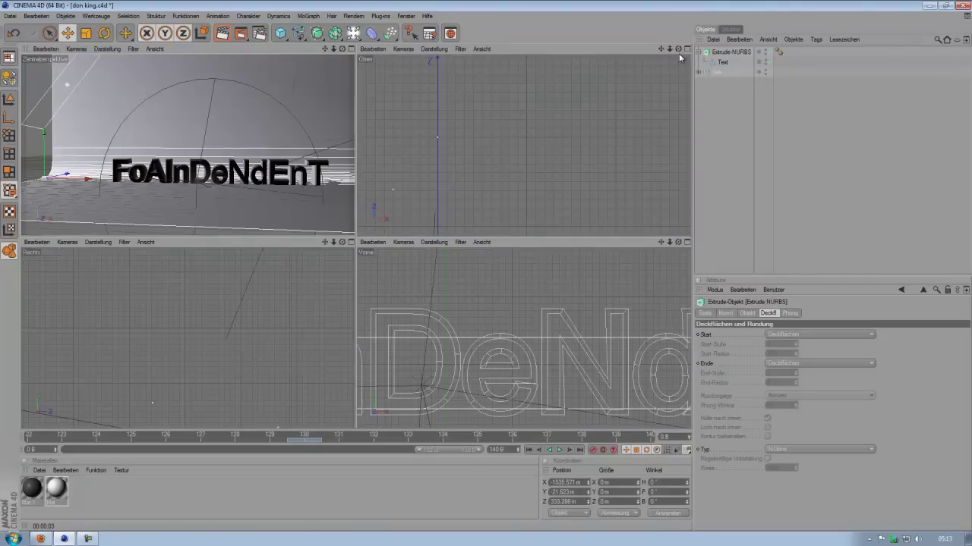
click(350, 242)
scroll(356, 258, down, 3)
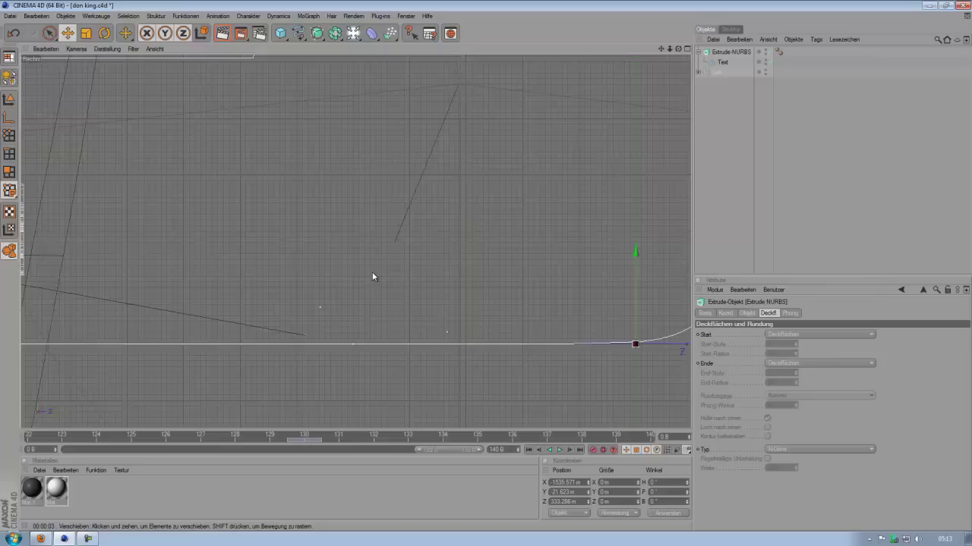
scroll(372, 276, down, 2)
Step: Move the text back along Z and down onto the floor, to Y 10.133 m, Z -554.273 m
click(90, 243)
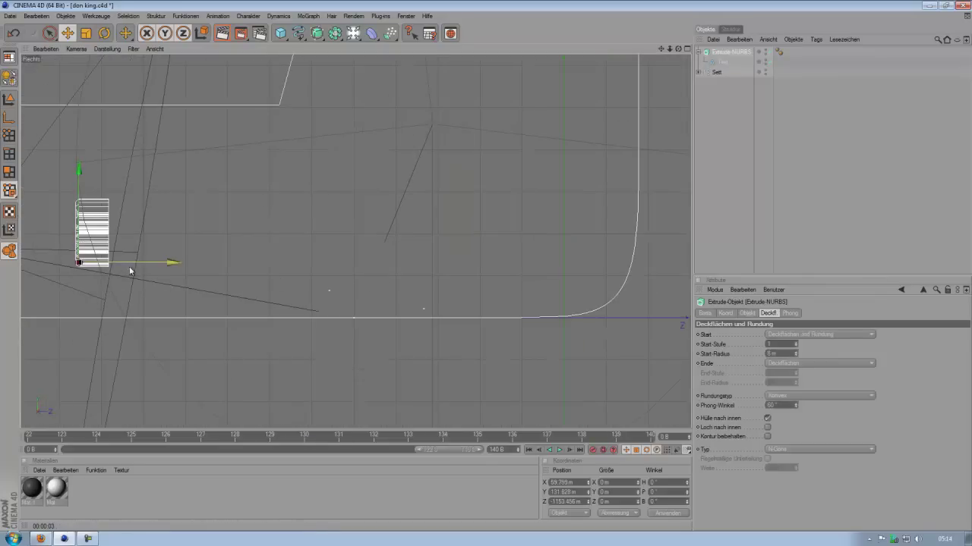
mouse_move(147, 269)
mouse_down()
mouse_move(493, 271)
mouse_move(485, 265)
mouse_up()
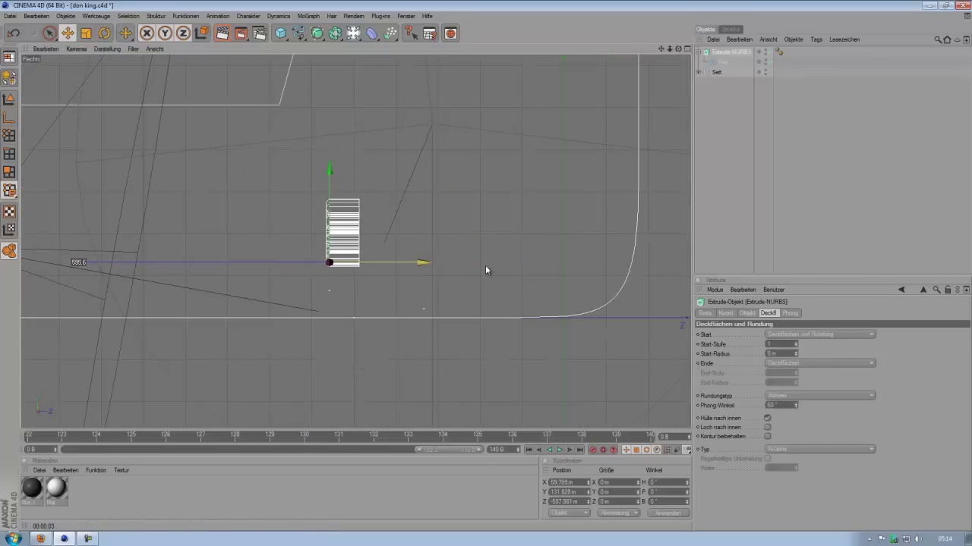
drag(330, 173, 329, 205)
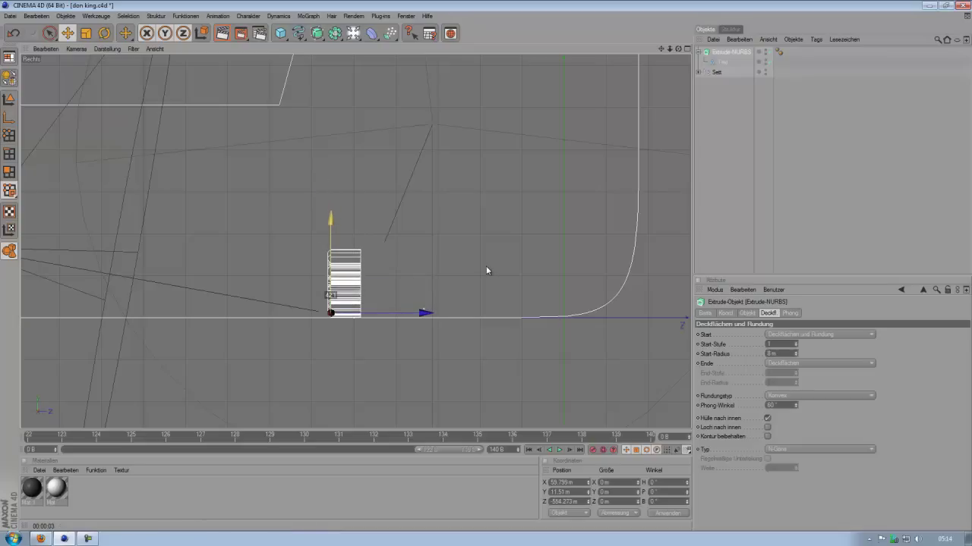
scroll(386, 409, up, 3)
scroll(385, 409, up, 2)
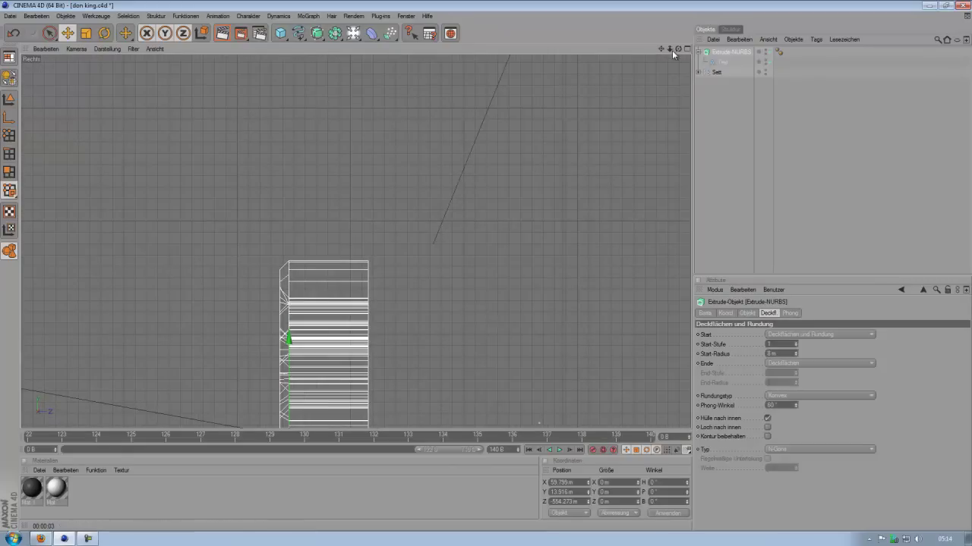
drag(662, 50, 488, 270)
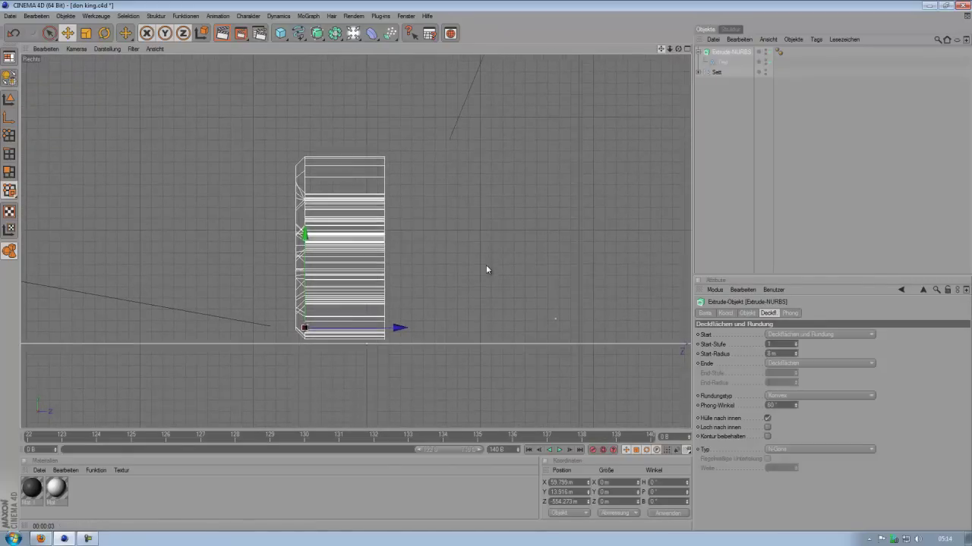
scroll(488, 267, up, 2)
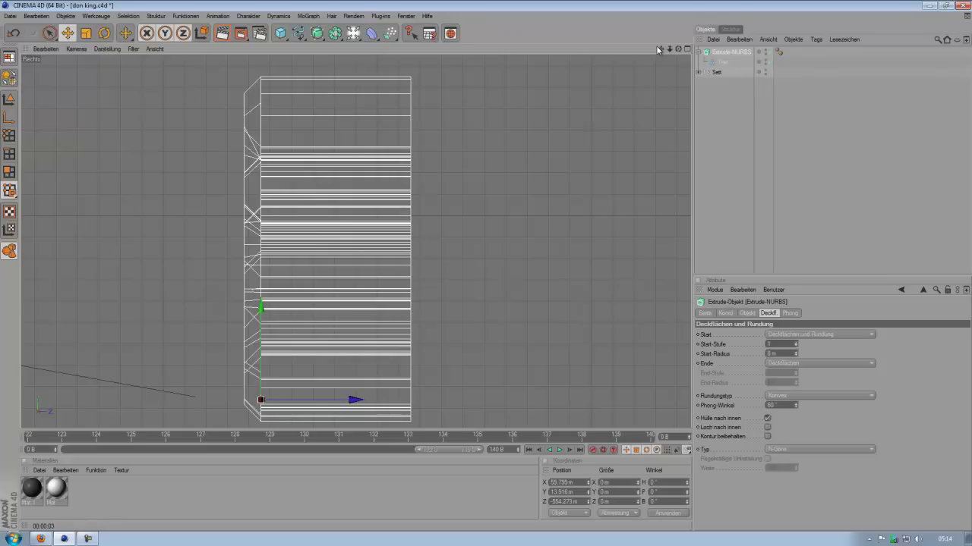
drag(659, 51, 486, 264)
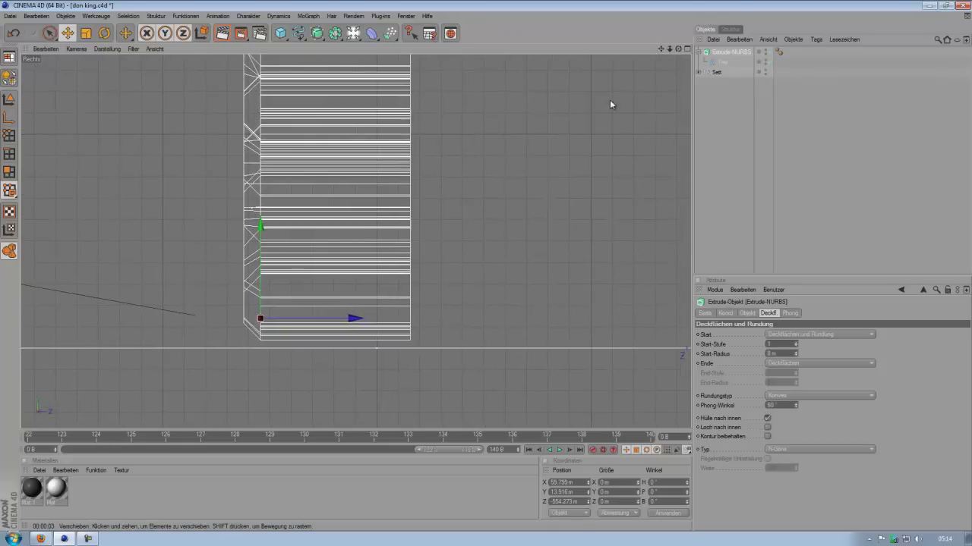
mouse_move(261, 224)
mouse_down()
mouse_move(485, 266)
mouse_move(262, 229)
mouse_up()
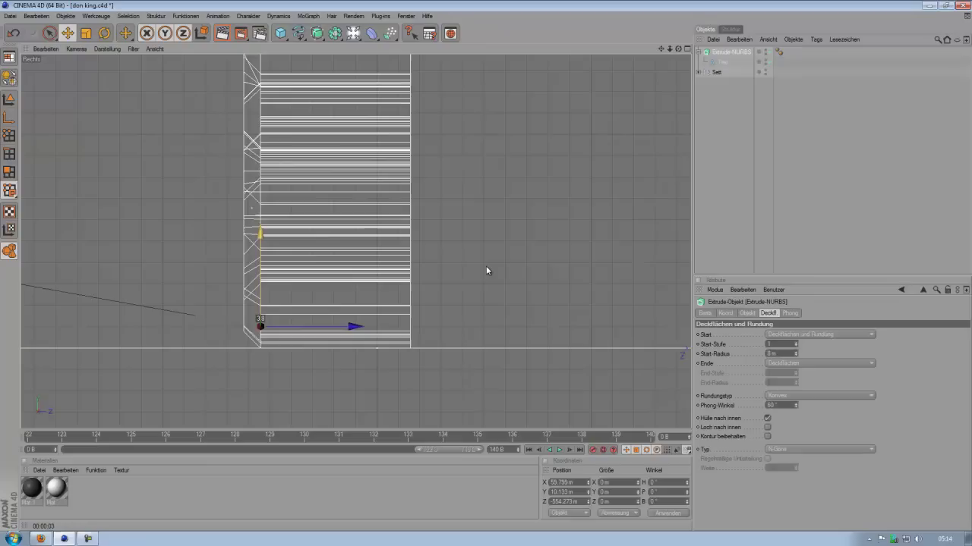
Step: Return to a single maximized perspective viewport and zoom in
click(99, 16)
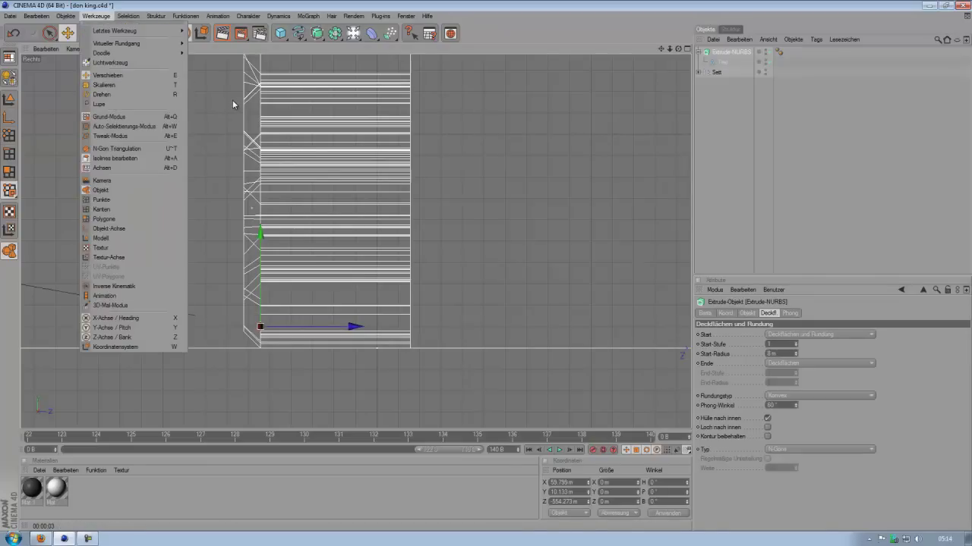
click(689, 50)
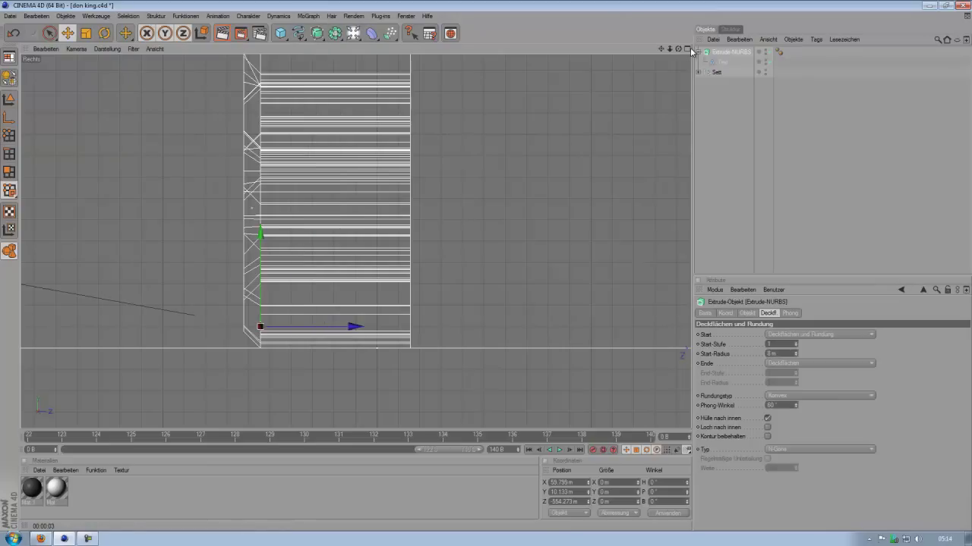
click(689, 50)
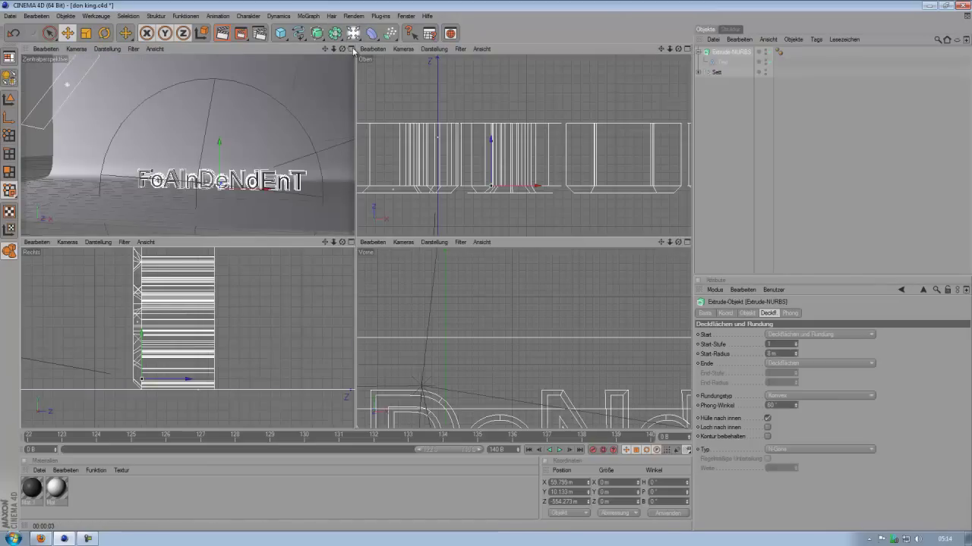
click(351, 48)
scroll(481, 264, up, 2)
scroll(482, 265, up, 2)
scroll(487, 265, up, 1)
scroll(485, 265, up, 1)
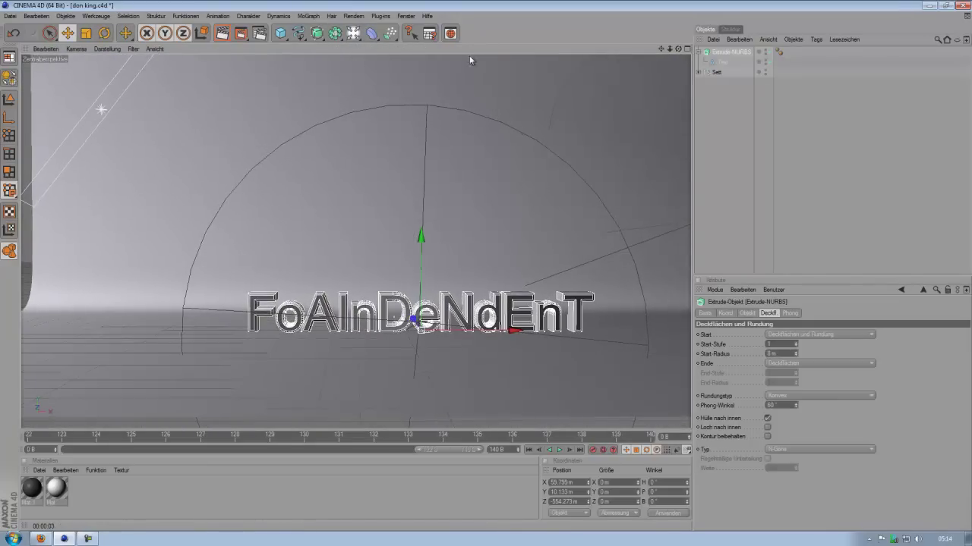
Step: Render the view, shift the text to X -174.288 m, and re-render to show its shadows
click(223, 34)
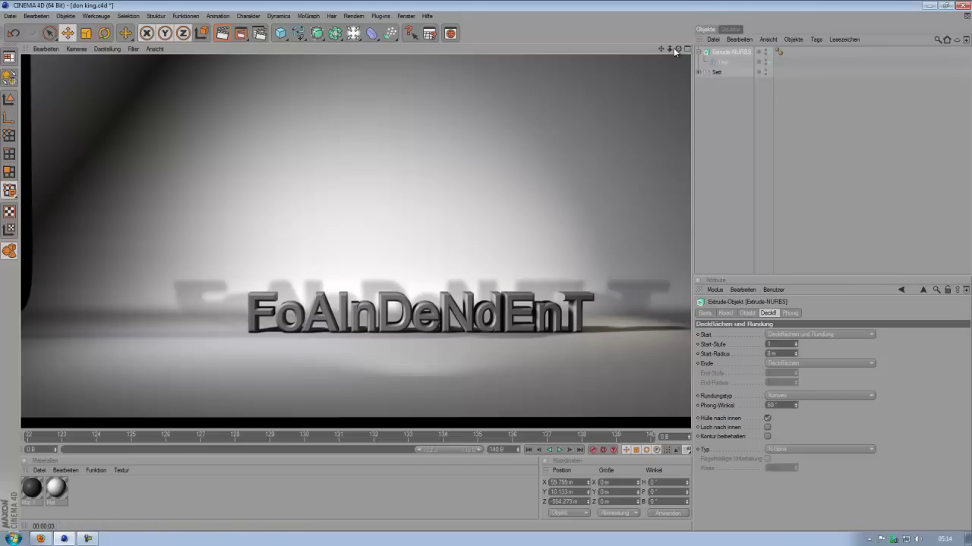
drag(665, 48, 486, 266)
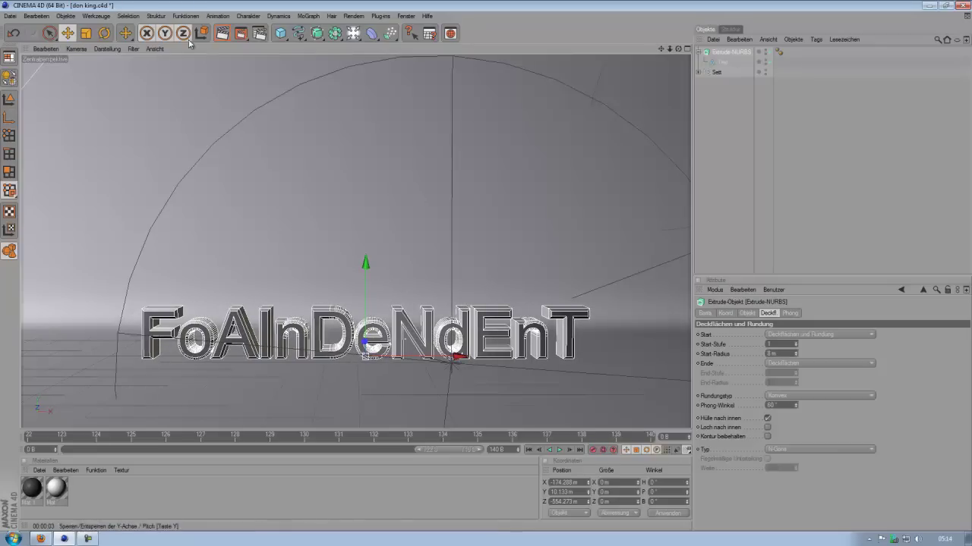
click(225, 40)
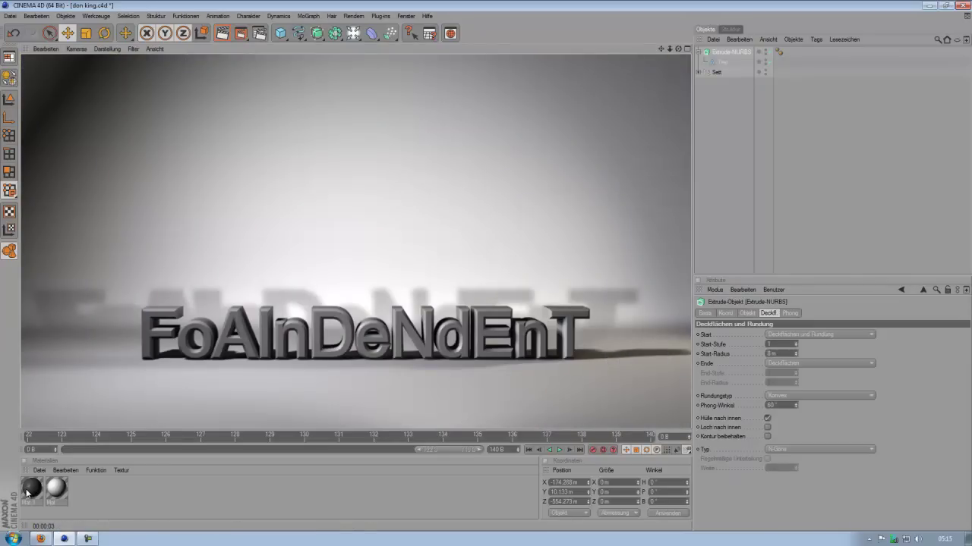
Step: Delete the stray new material and give Mat 1 a dark grey colour
click(38, 470)
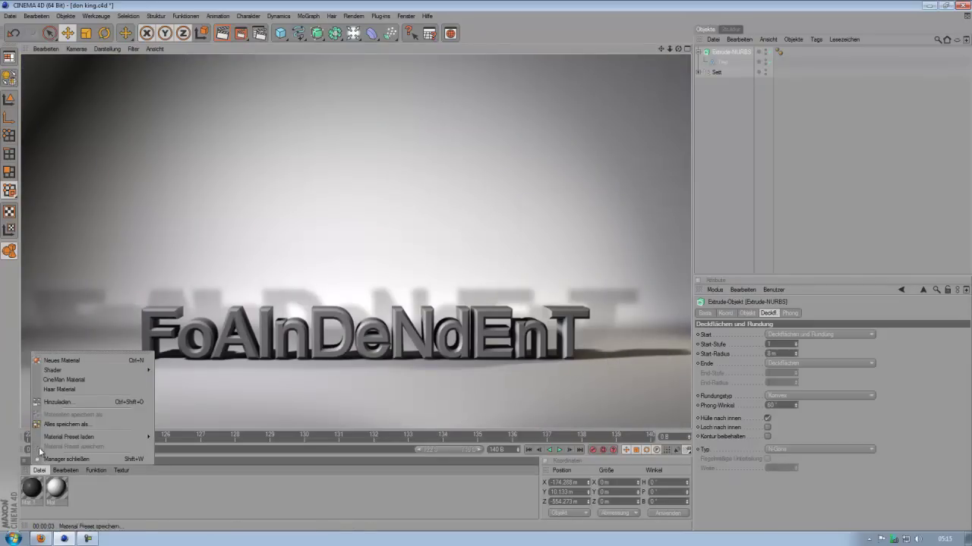
click(122, 471)
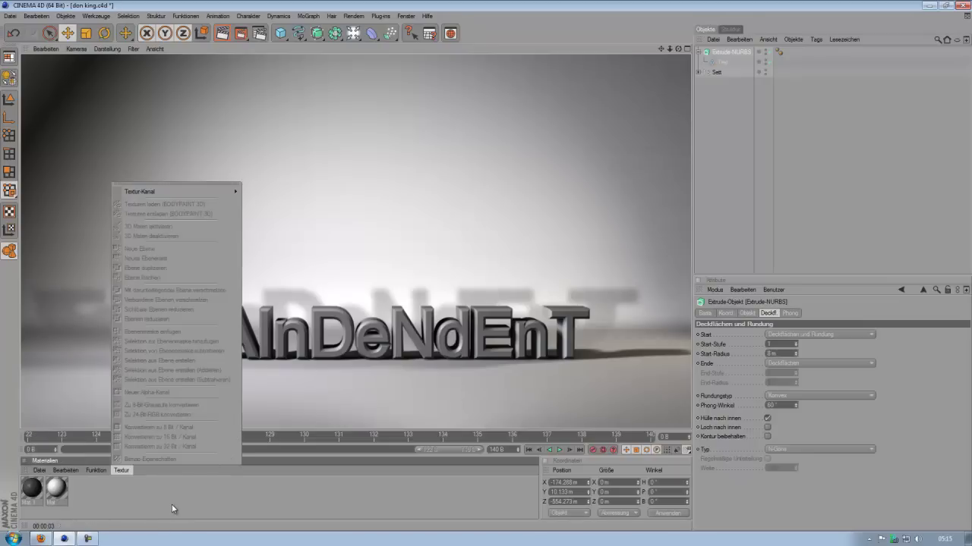
click(237, 476)
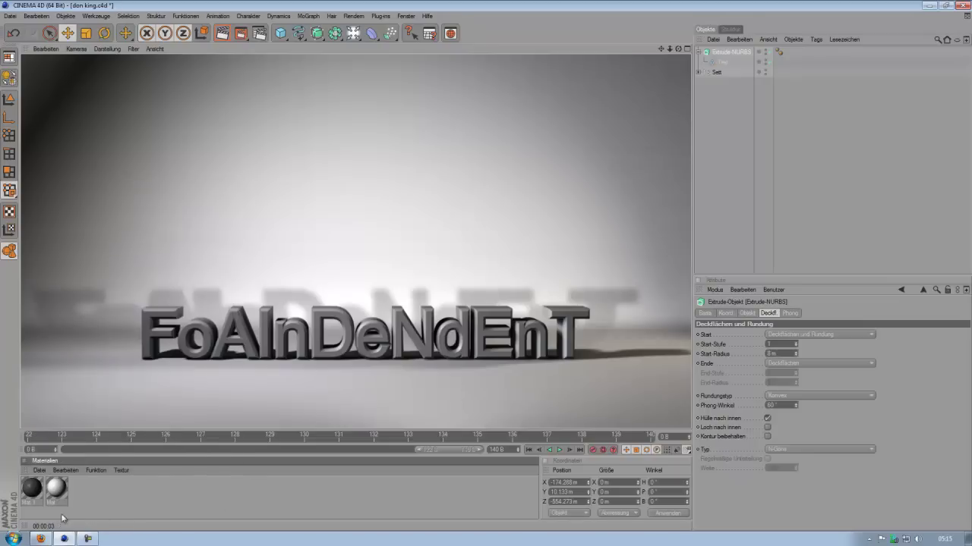
double_click(102, 514)
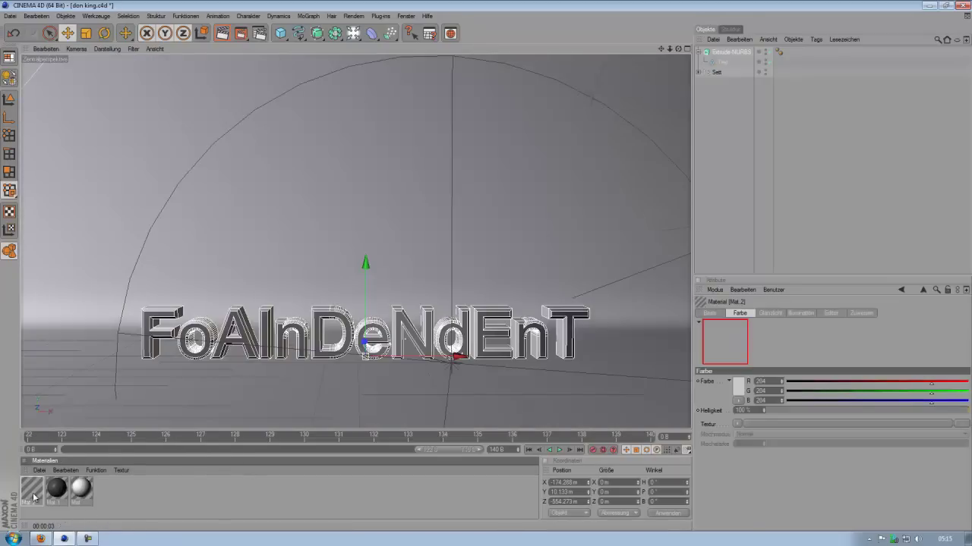
key(Delete)
click(28, 492)
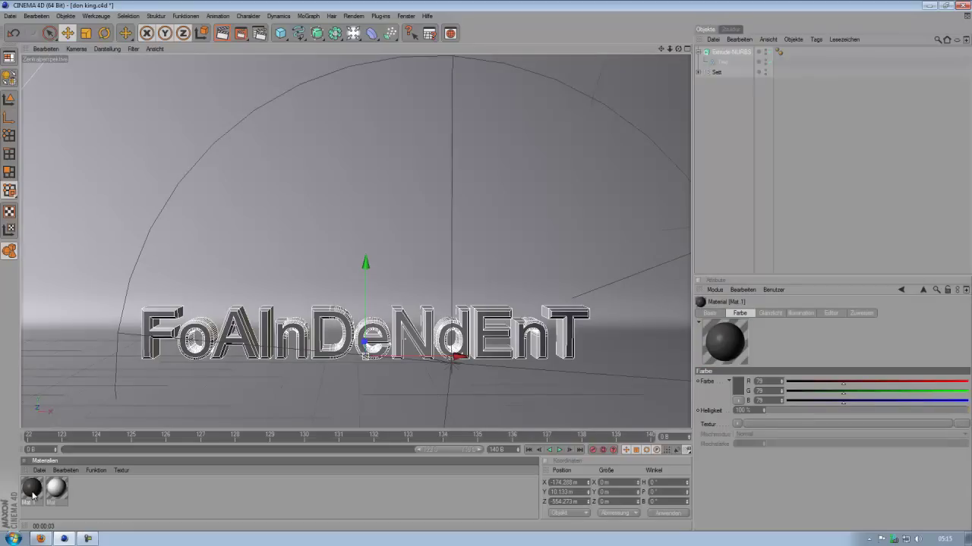
double_click(32, 495)
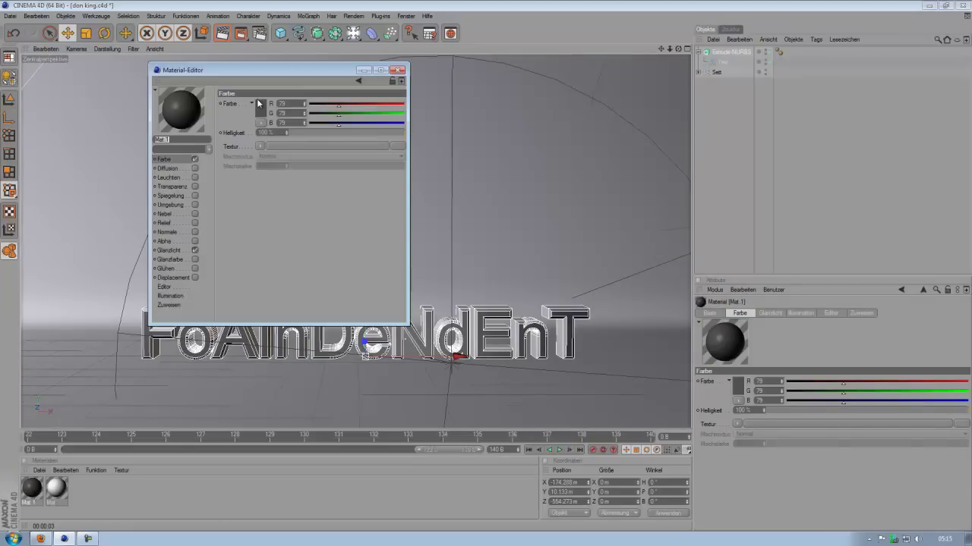
click(259, 104)
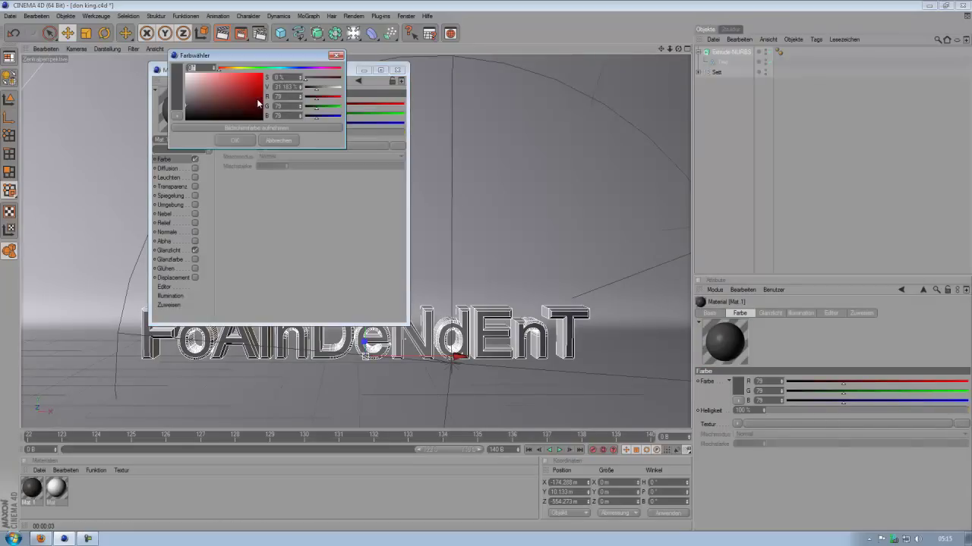
click(232, 140)
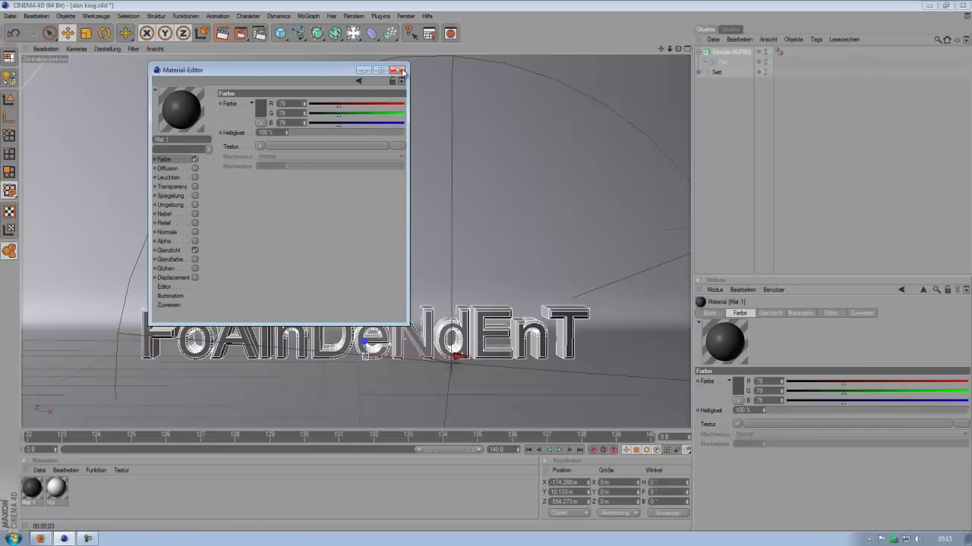
click(398, 70)
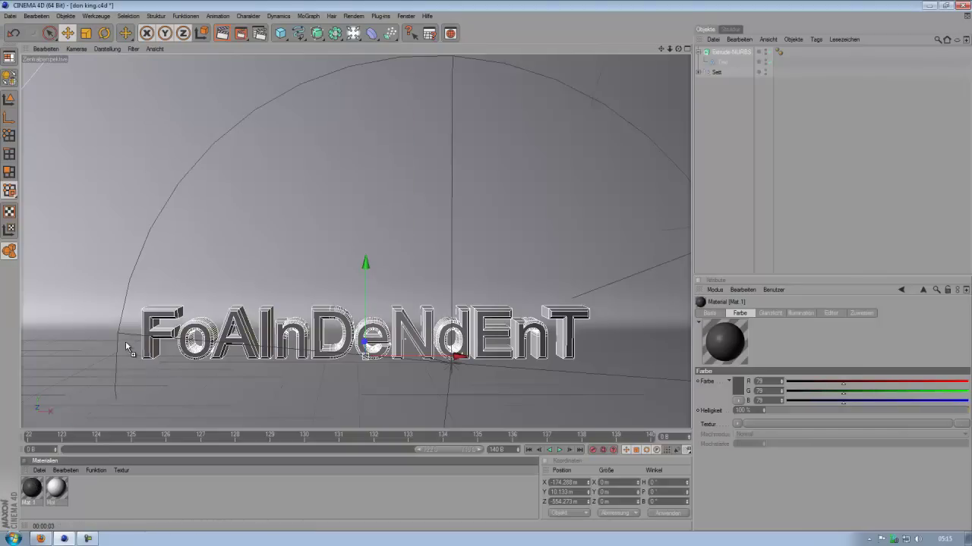
Step: Apply Mat 1 to the extruded text and render a preview of it
drag(128, 347, 148, 339)
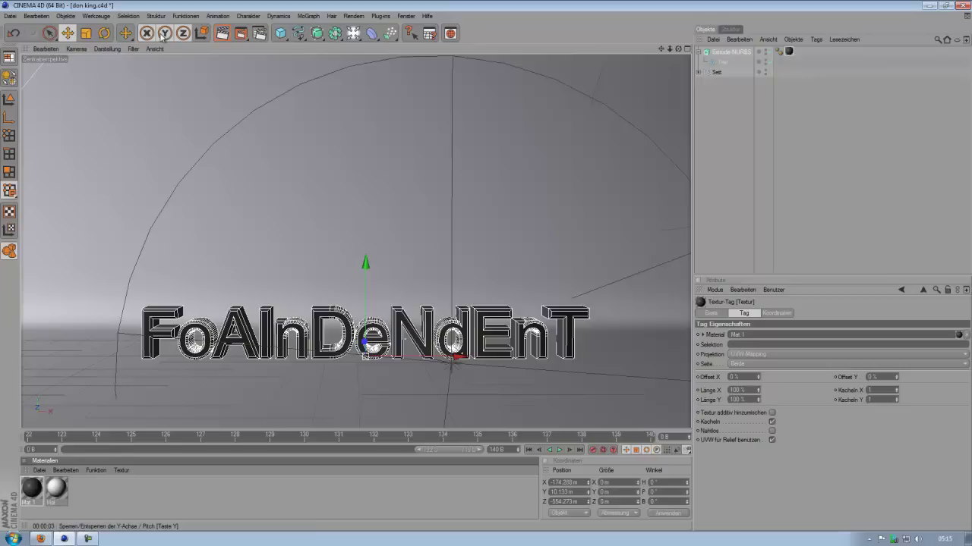
click(224, 38)
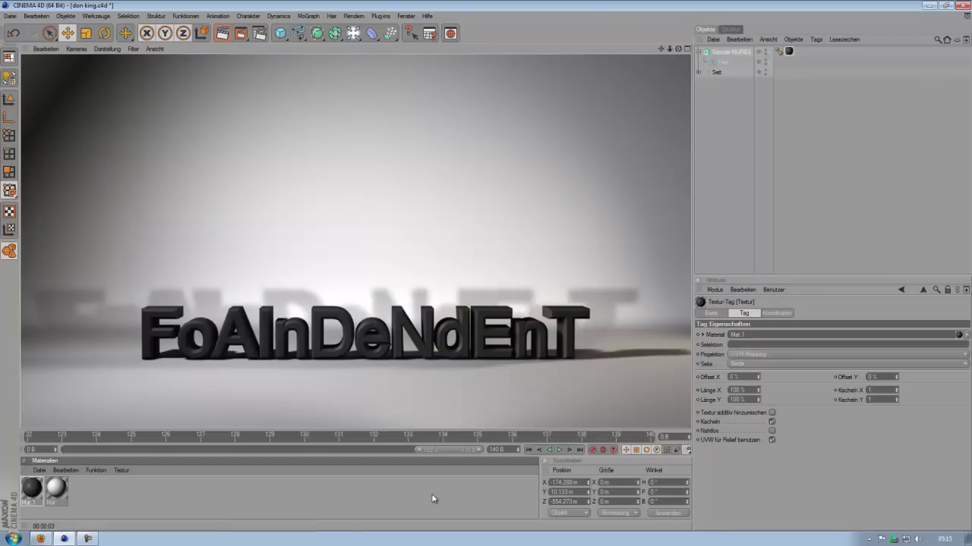
drag(442, 449, 83, 449)
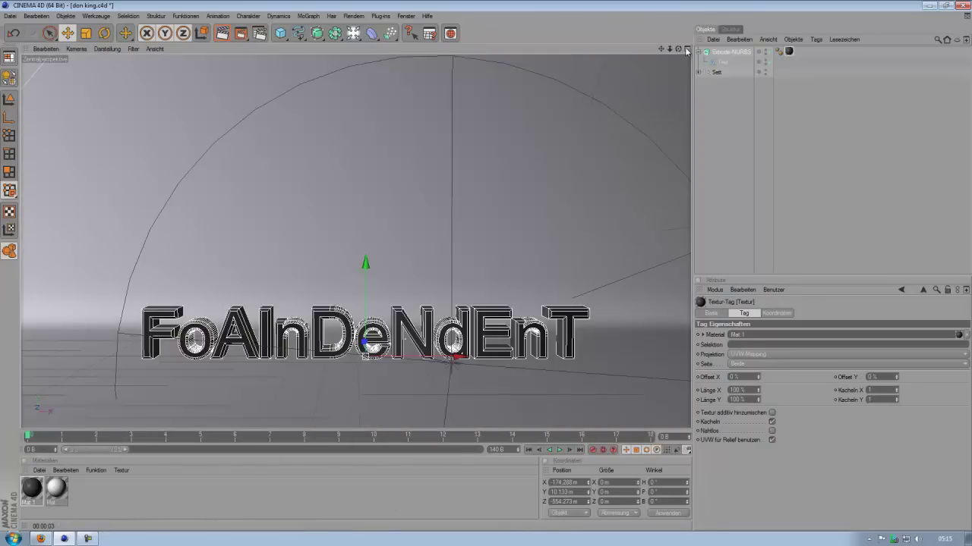
drag(678, 48, 487, 270)
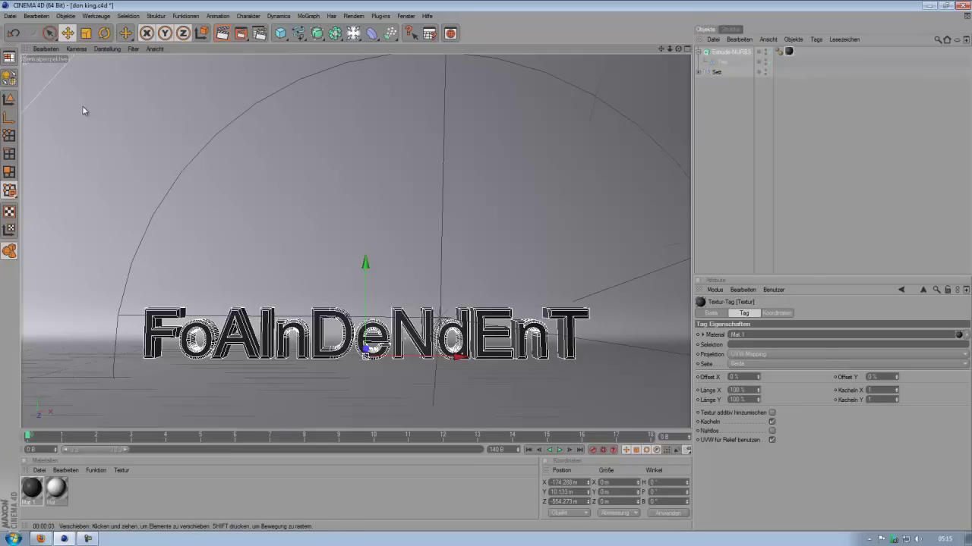
click(353, 32)
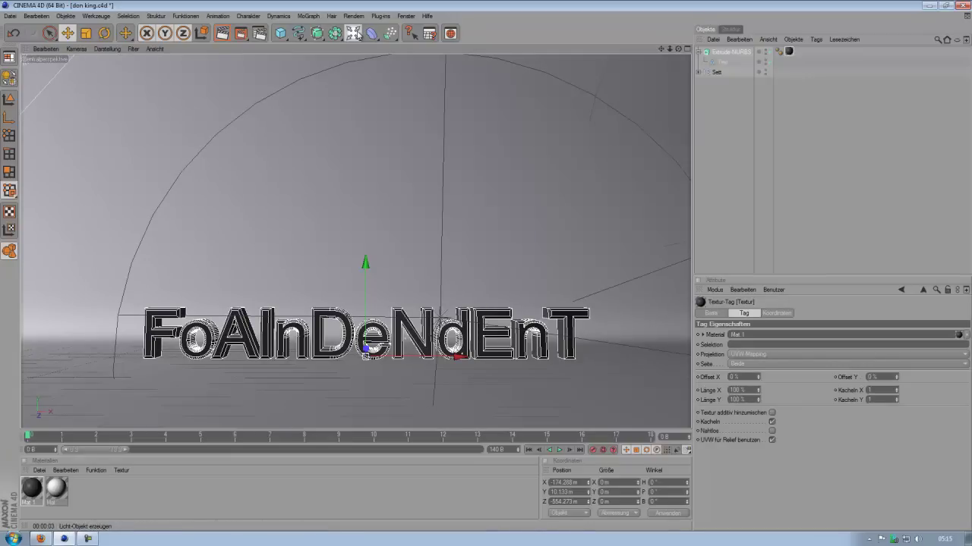
Step: Add a Kamera and view through it via Kameras > Szene-Kameras > Kamera
click(556, 66)
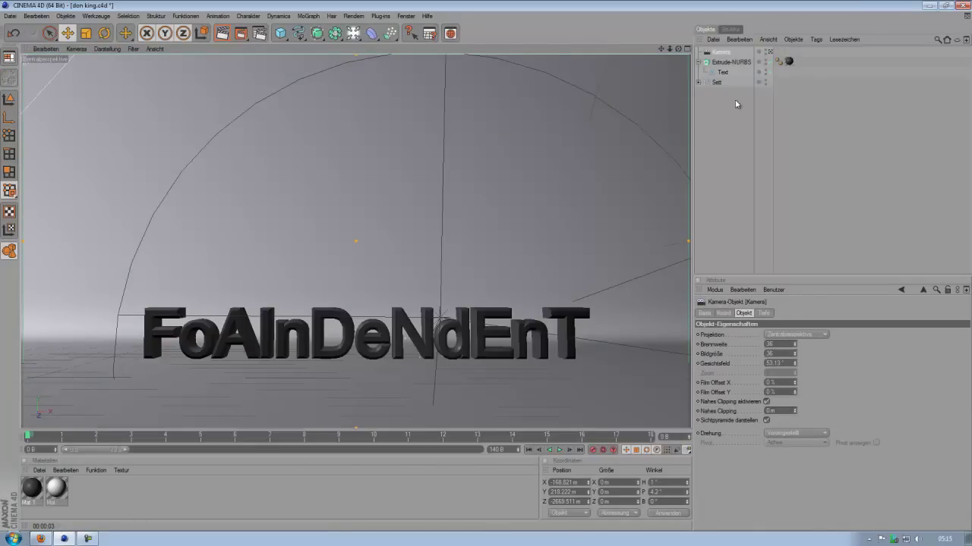
click(75, 50)
mouse_move(96, 64)
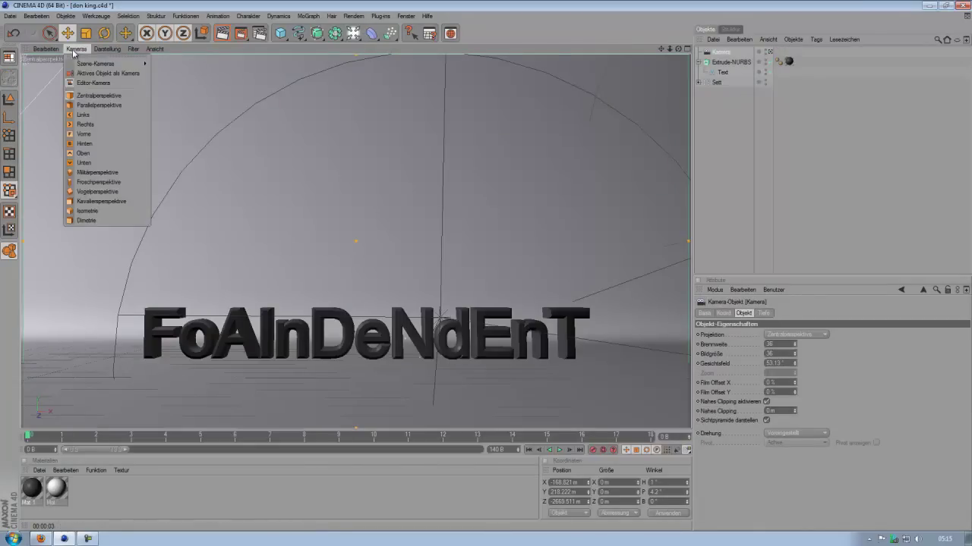
click(160, 63)
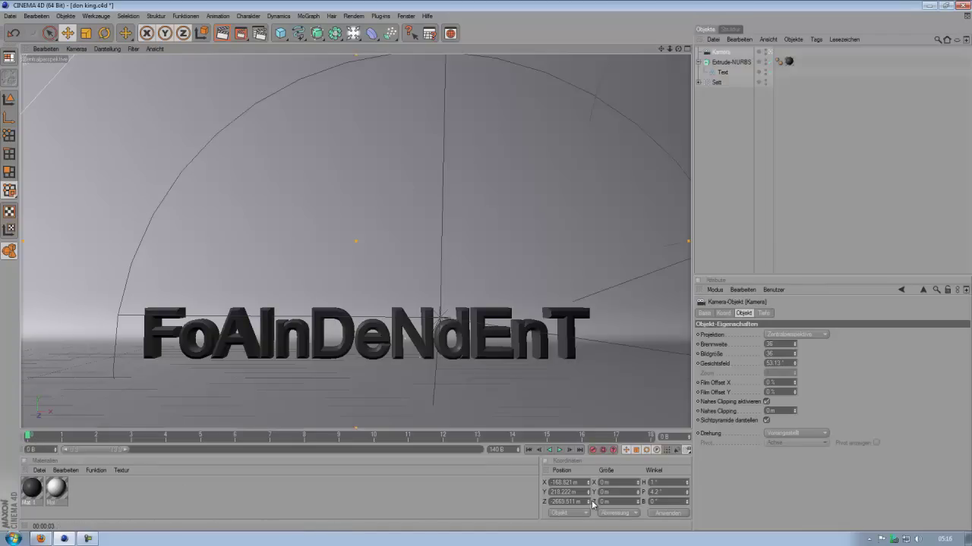
Step: Toggle Auto Keyframing on and off, then dolly the camera close to the FoAInDeNdEnT text
click(603, 451)
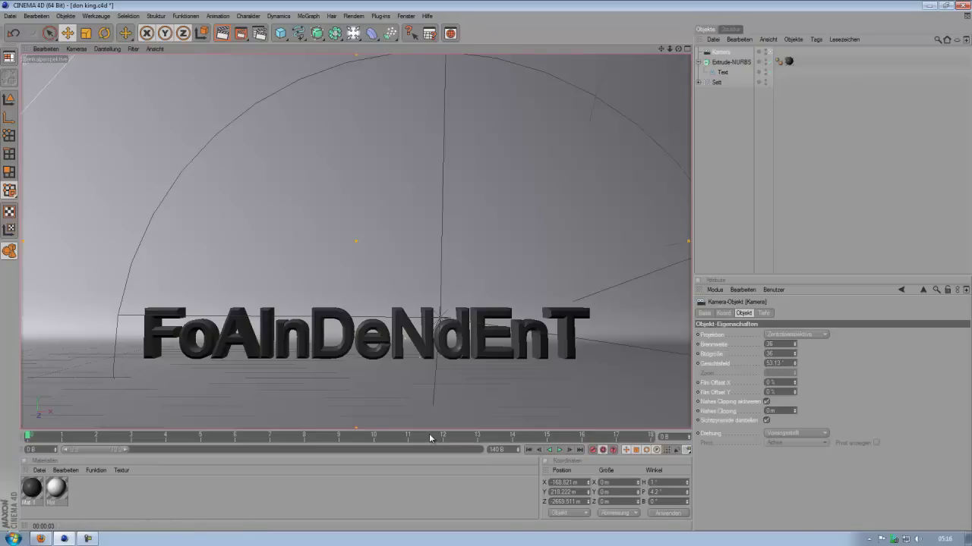
click(608, 451)
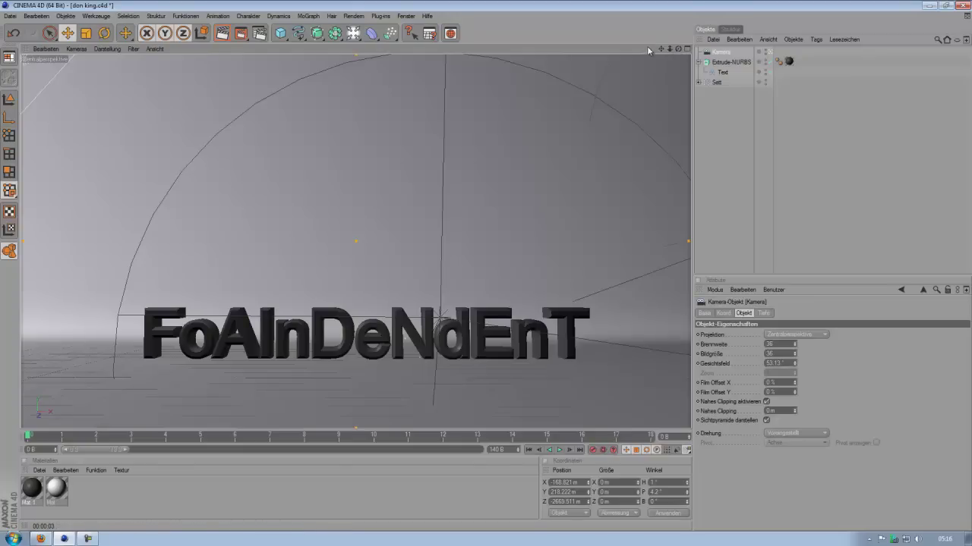
drag(671, 53, 487, 269)
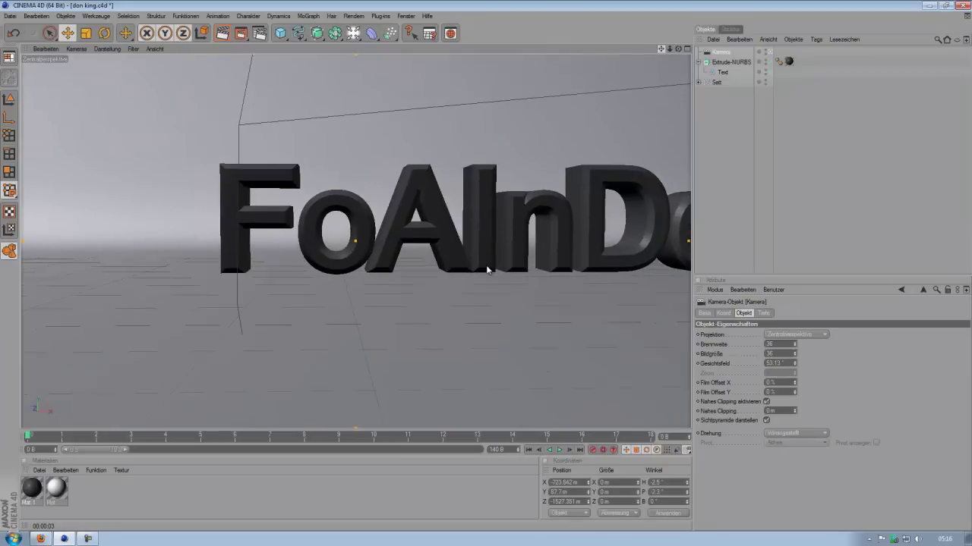
Step: Dolly closer so the FoAInD letters fill the frame, test-render, then reselect the Extrude-NURBS object
drag(671, 51, 577, 121)
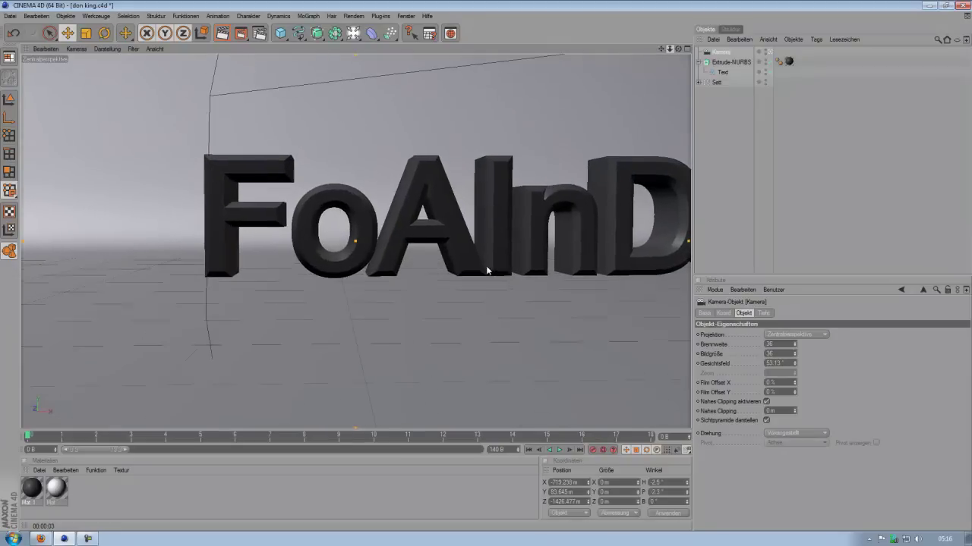
click(225, 33)
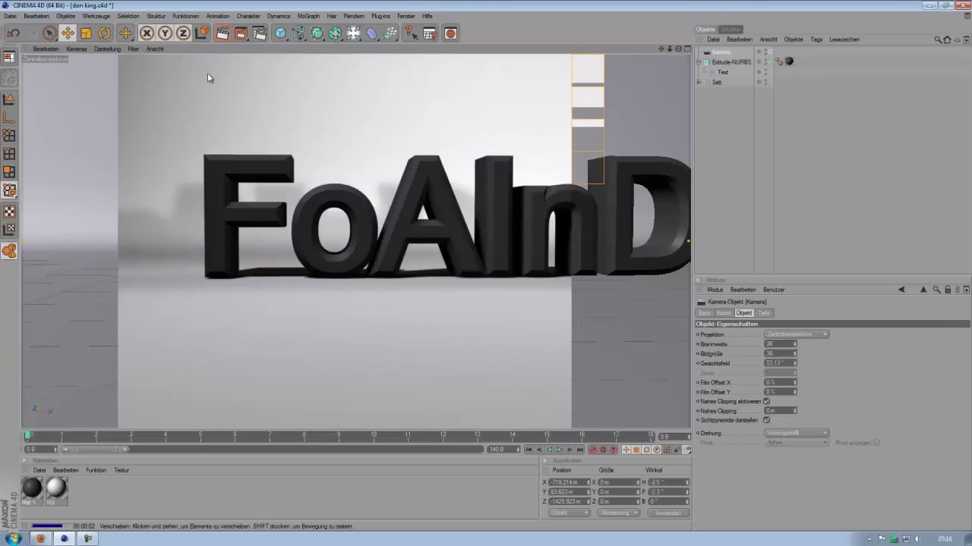
click(245, 164)
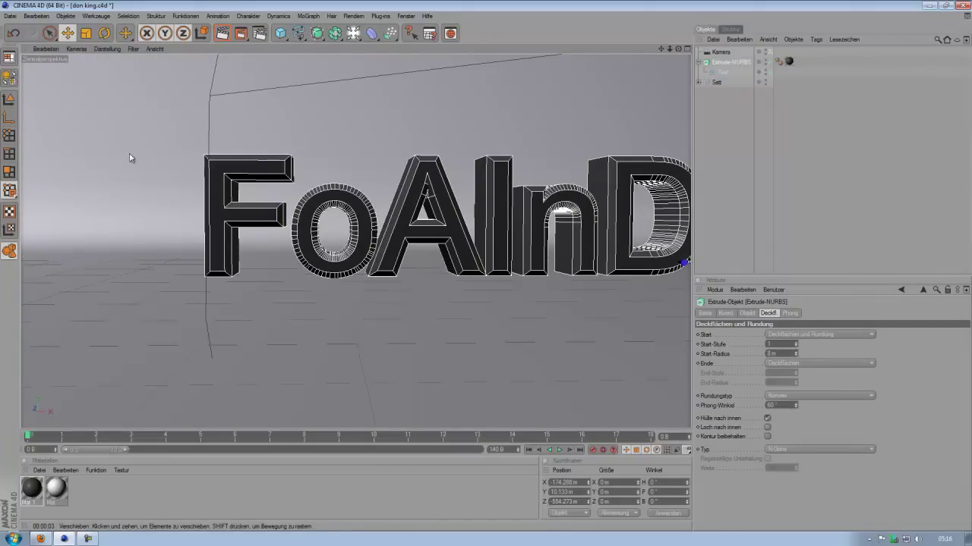
Step: With Auto Keyframing on, key the camera at frame 49 over the NdEnT letters, then play back
click(602, 451)
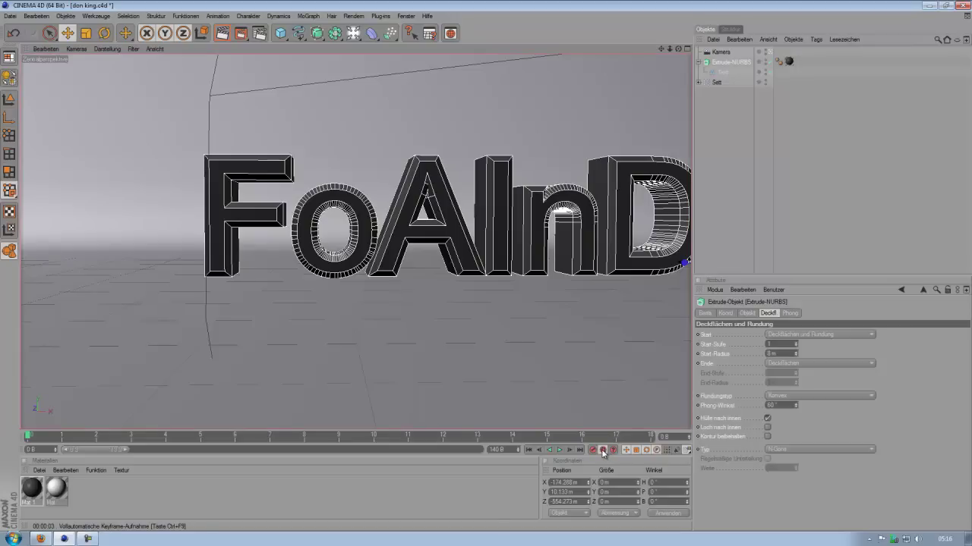
mouse_move(30, 436)
mouse_down()
mouse_move(89, 445)
mouse_move(401, 430)
mouse_move(616, 437)
mouse_up()
drag(104, 451, 208, 458)
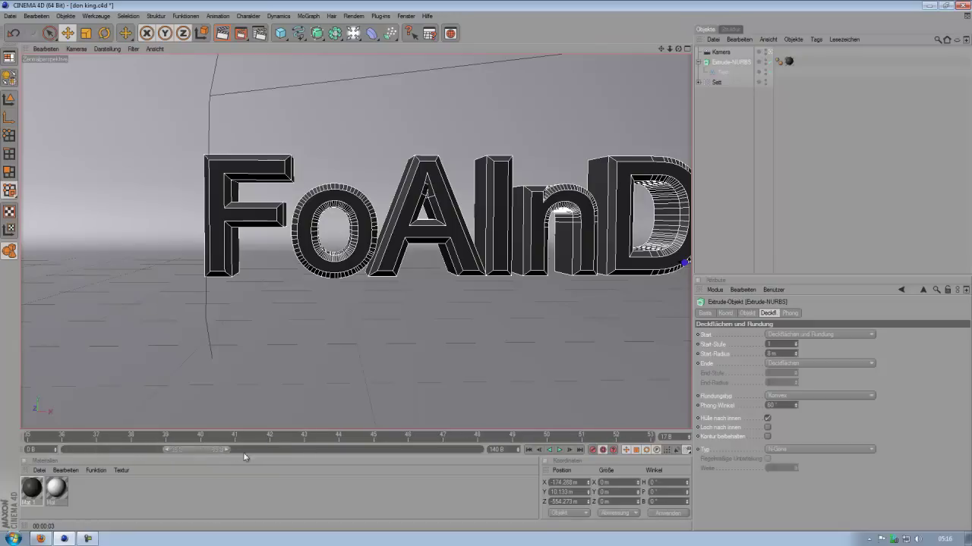
drag(372, 438, 548, 438)
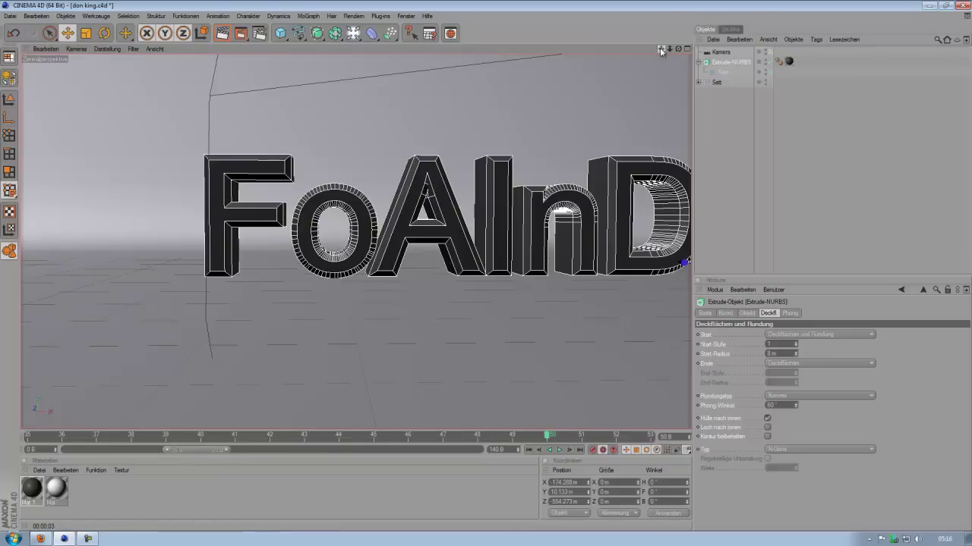
drag(660, 50, 487, 269)
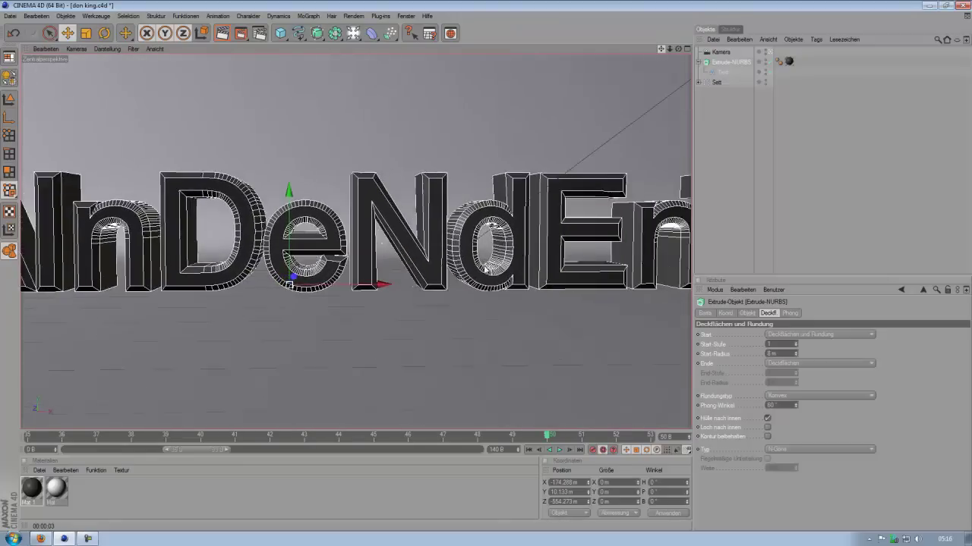
drag(485, 269, 485, 265)
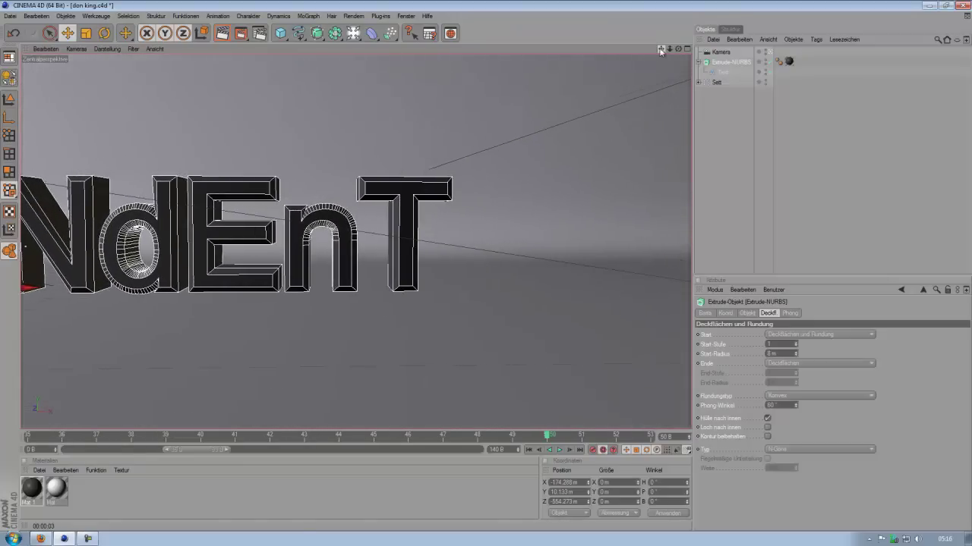
click(529, 450)
click(559, 450)
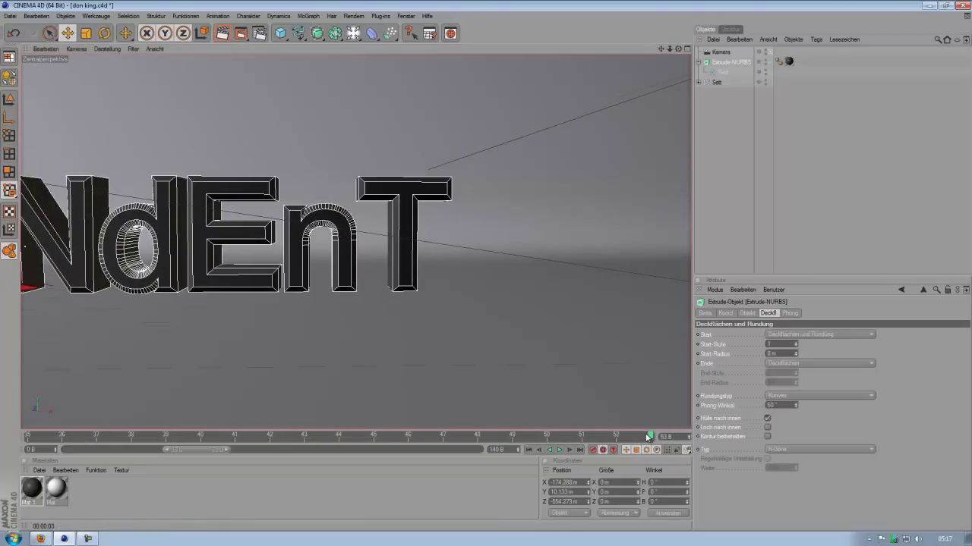
Step: At frame 80, pull the camera back to show the whole word, checking frames 67 and 101
drag(652, 438, 547, 436)
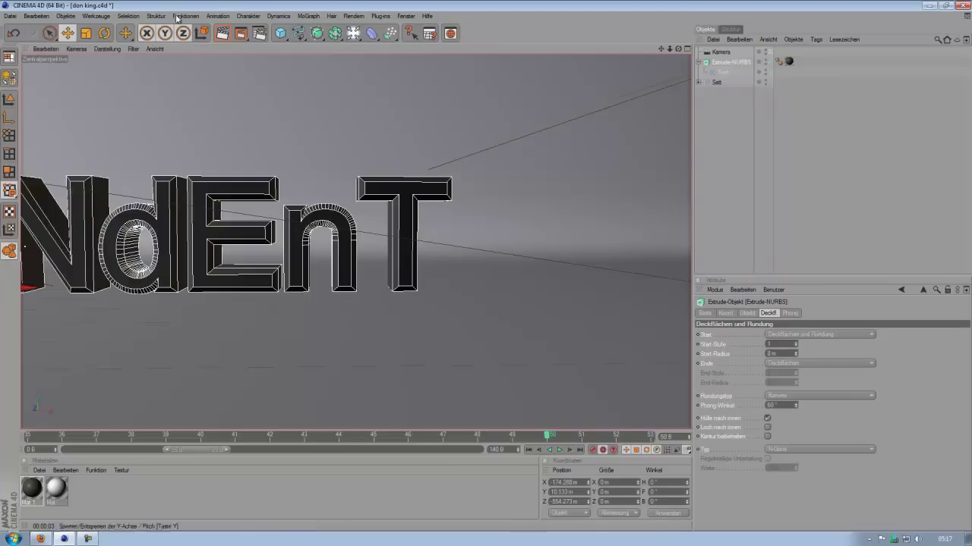
drag(215, 451, 269, 454)
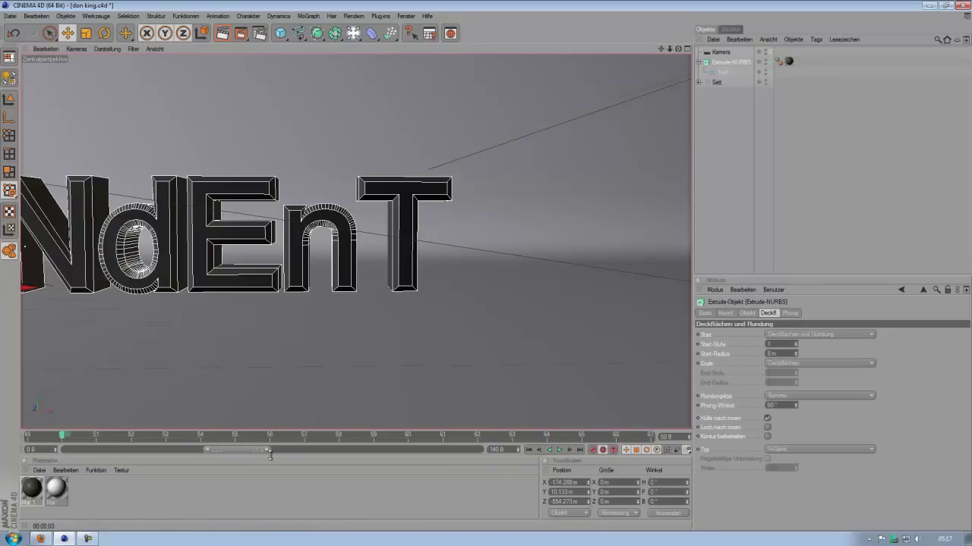
drag(575, 440, 651, 437)
drag(246, 450, 400, 446)
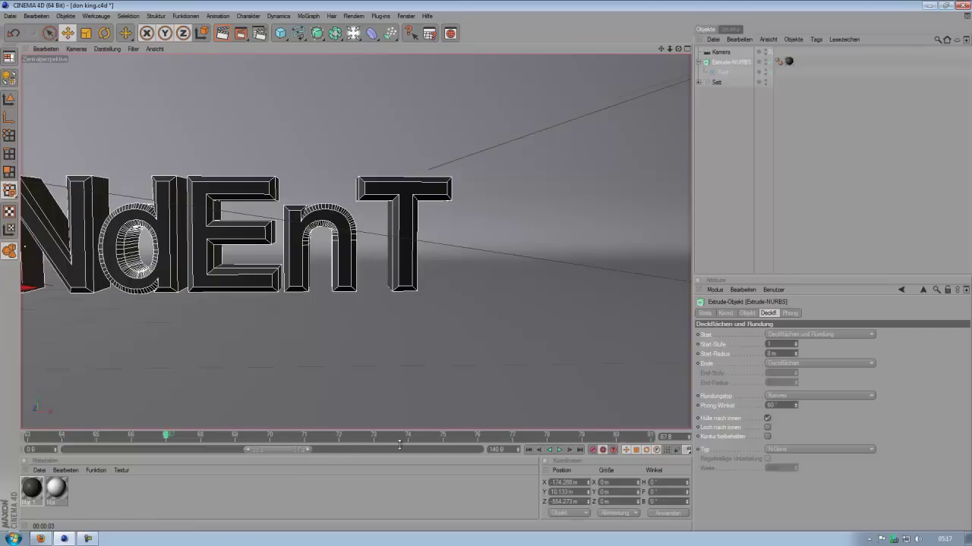
click(613, 437)
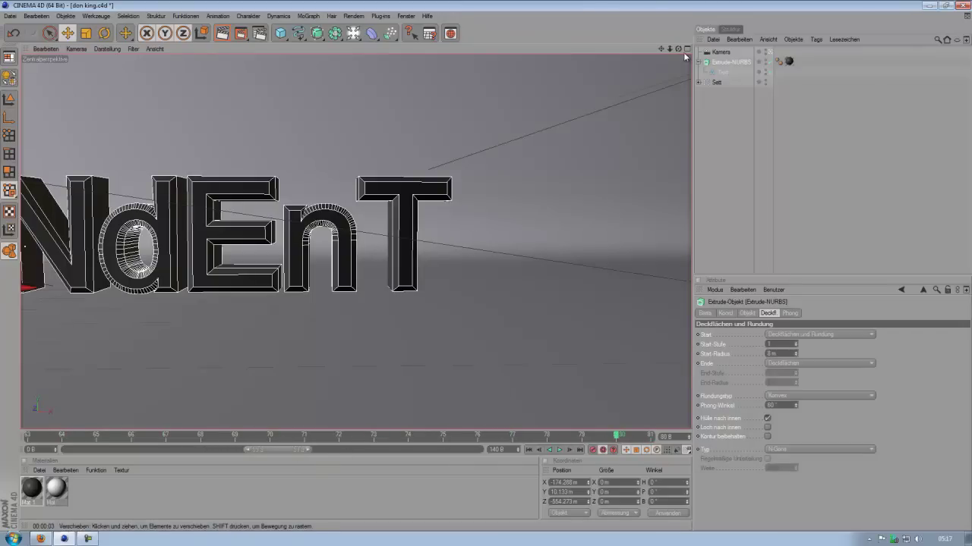
mouse_move(487, 270)
alt+mouse_down()
mouse_move(477, 265)
mouse_move(487, 270)
alt+mouse_up()
mouse_move(663, 50)
alt+mouse_down()
mouse_move(486, 264)
mouse_move(501, 266)
alt+mouse_up()
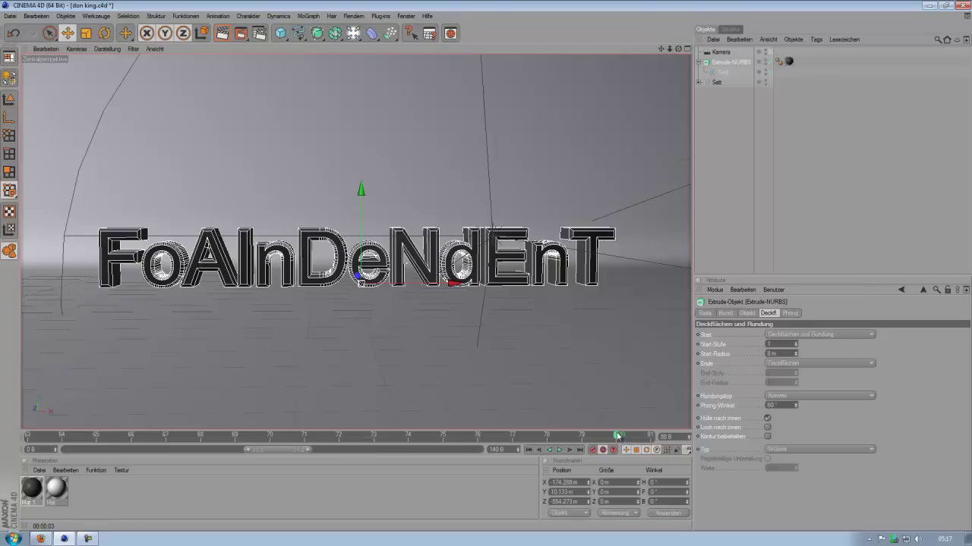
mouse_move(617, 435)
mouse_down()
mouse_move(357, 435)
mouse_move(218, 453)
mouse_up()
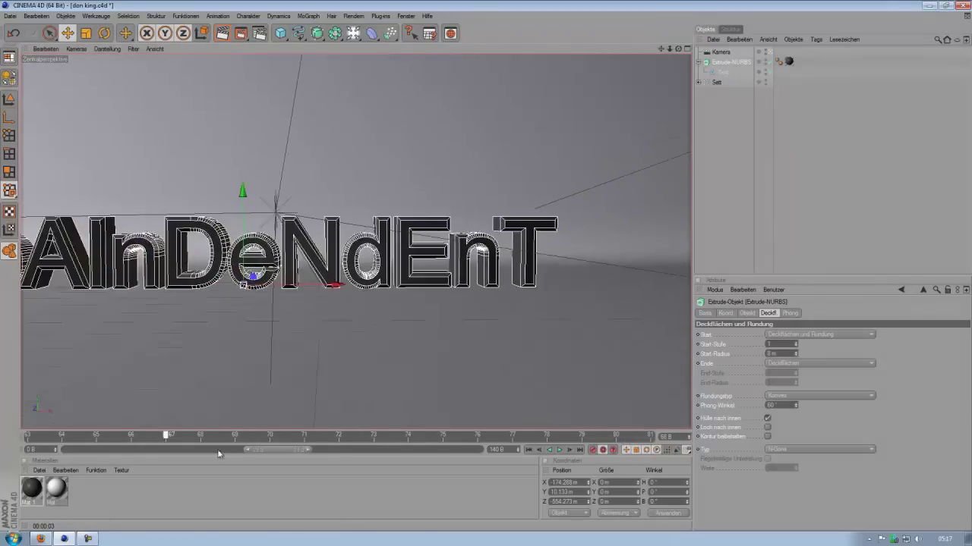
click(617, 435)
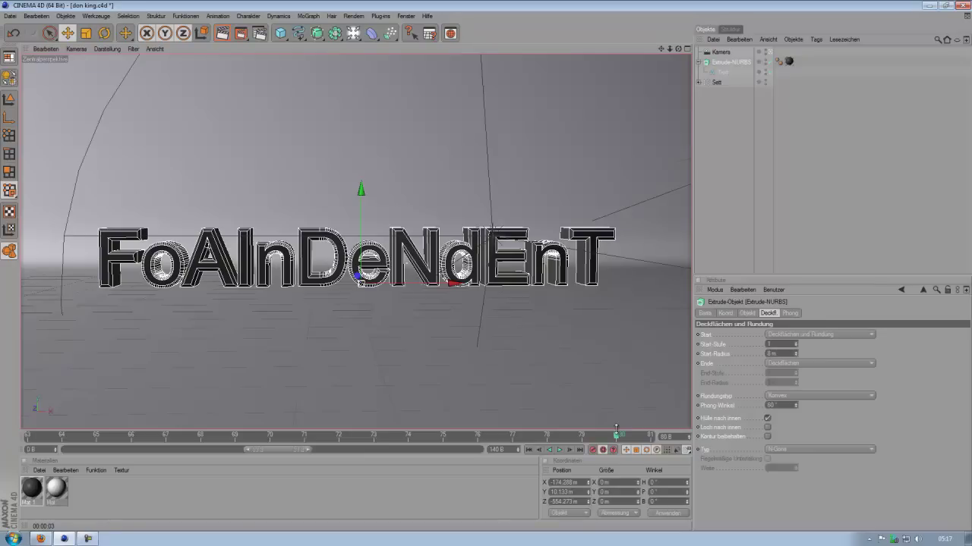
drag(291, 450, 354, 450)
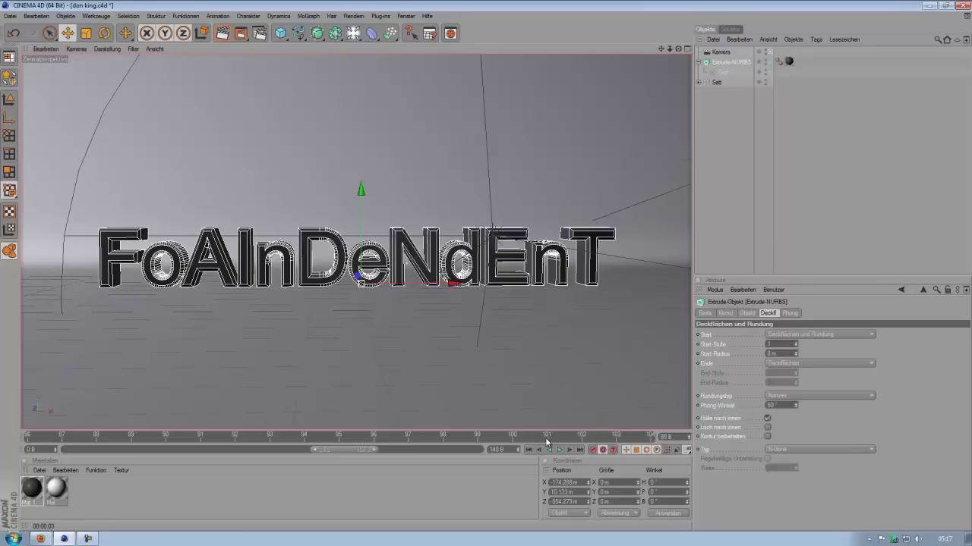
click(547, 436)
Step: Turn Auto Keyframing off
scroll(490, 267, up, 1)
scroll(490, 267, up, 2)
scroll(489, 267, up, 2)
scroll(492, 267, up, 3)
scroll(492, 267, up, 3)
scroll(493, 271, up, 3)
scroll(489, 268, up, 2)
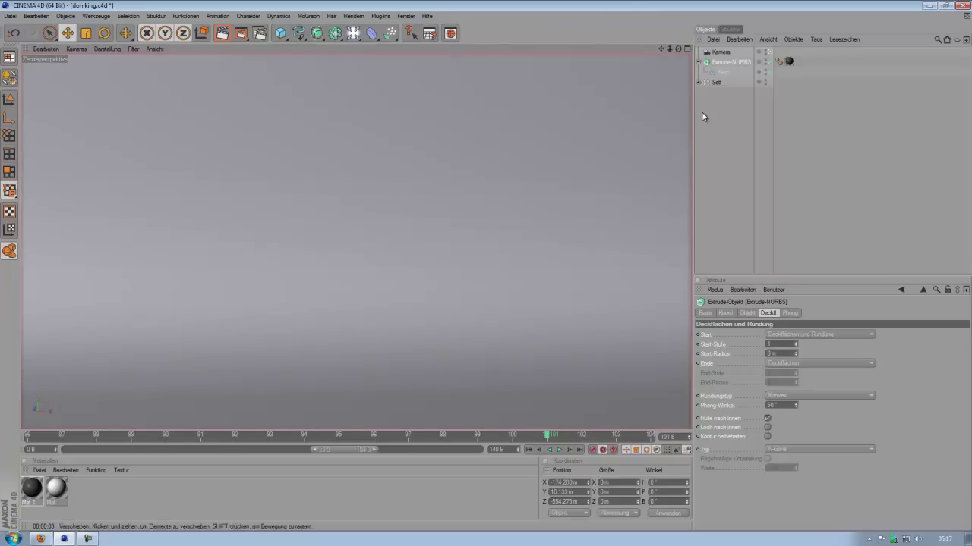
click(603, 450)
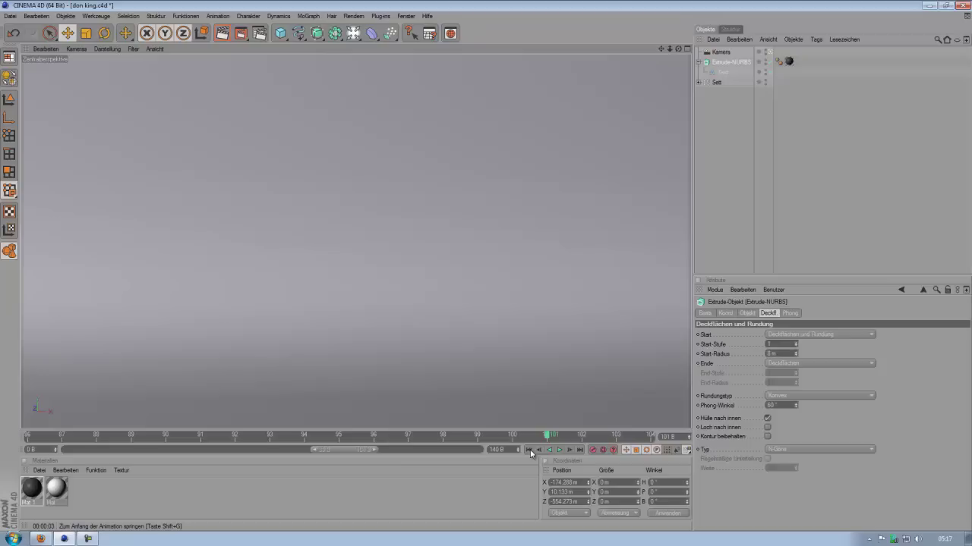
Step: Play the camera fly-by from frame 0, then stop and return to frame 0
click(529, 450)
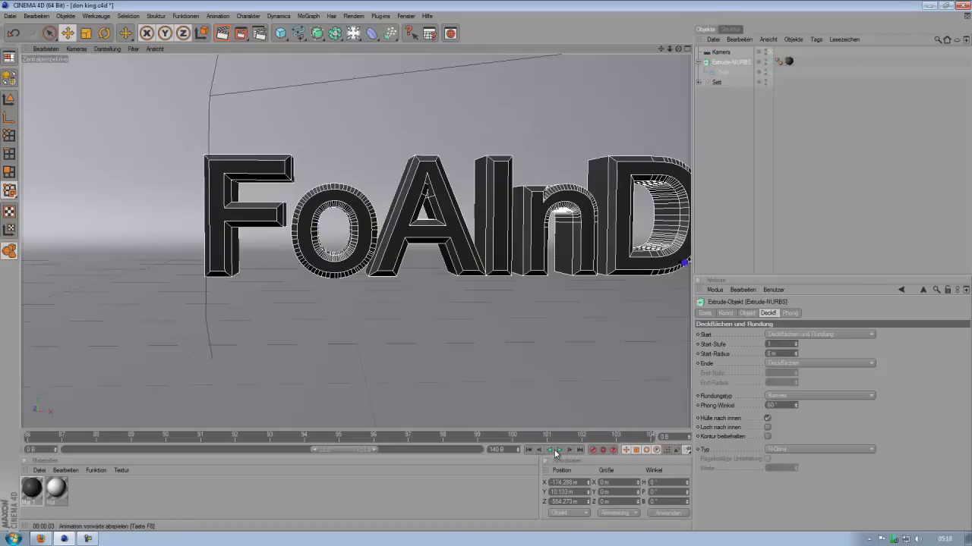
click(560, 451)
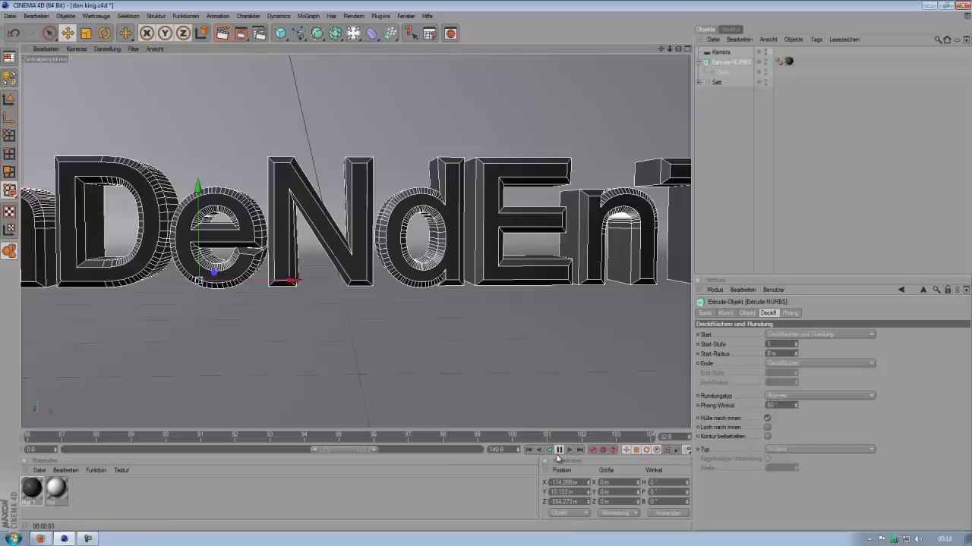
click(560, 450)
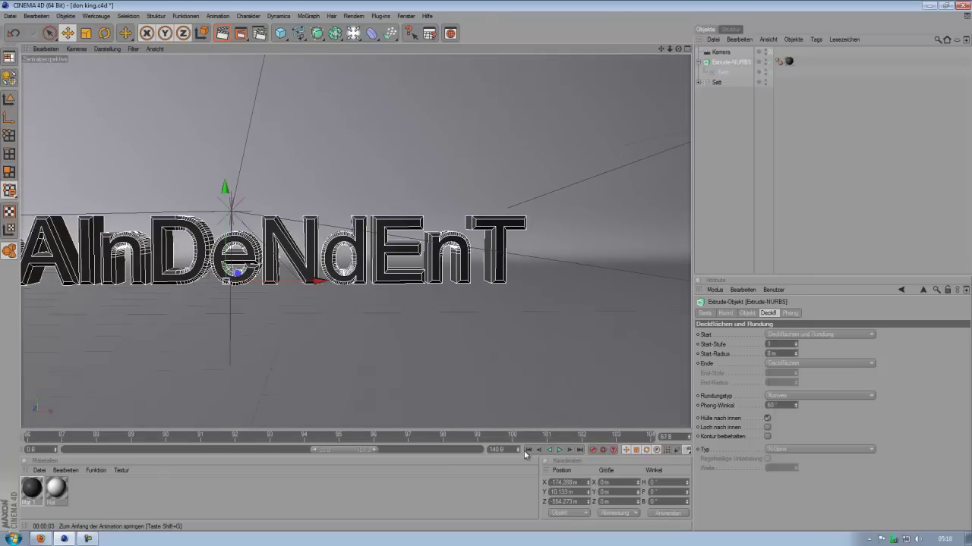
click(527, 452)
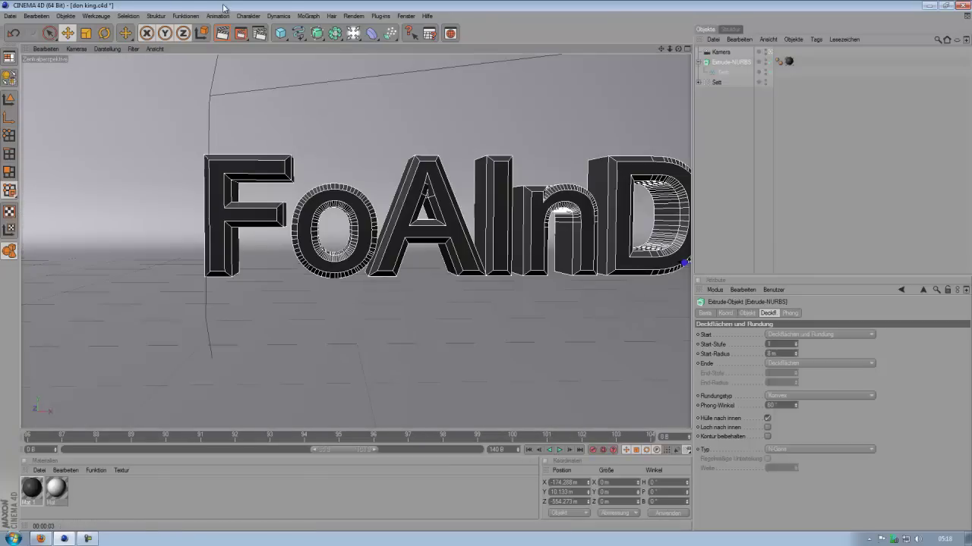
Step: In Render Settings, keep the HDV/HDTV 720 25 output preset and check the 0–140 frame range
click(255, 32)
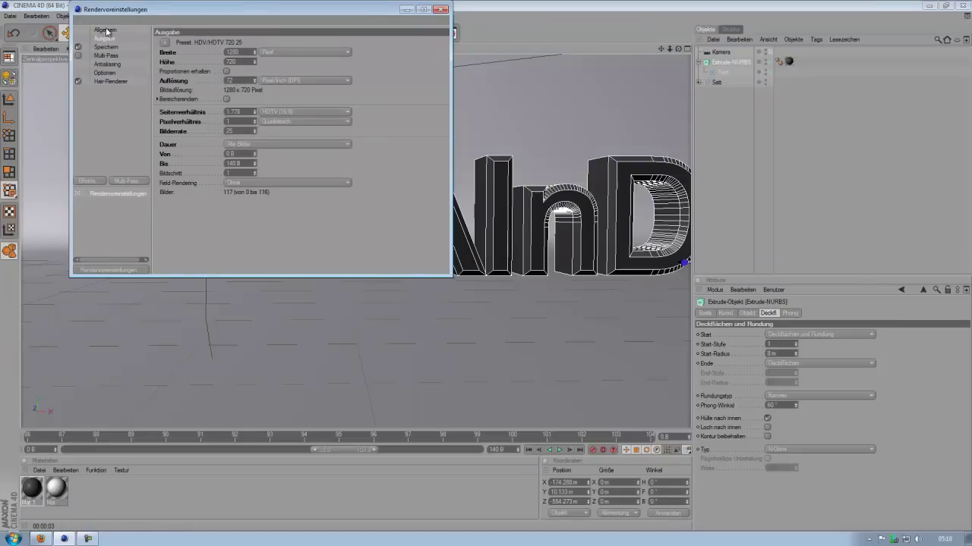
drag(220, 14, 248, 76)
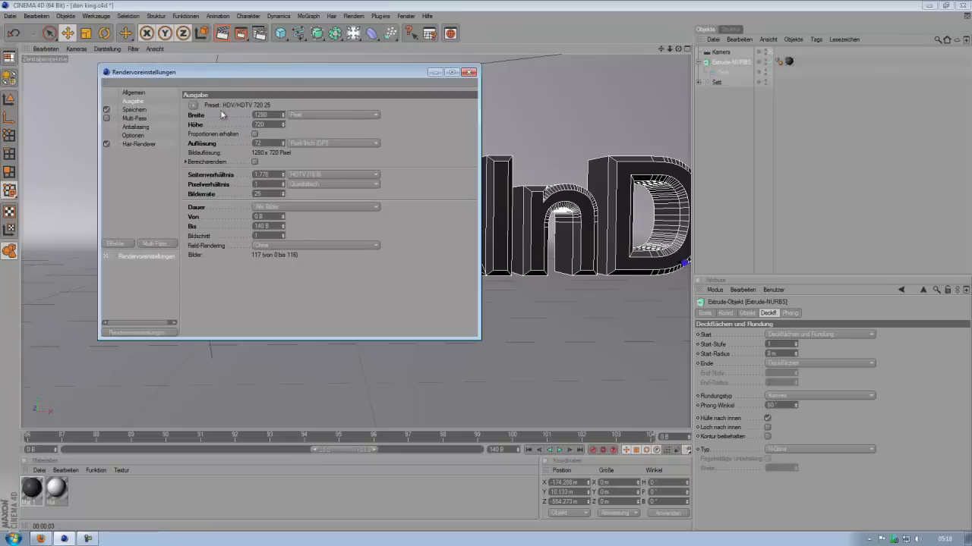
click(194, 104)
mouse_move(209, 134)
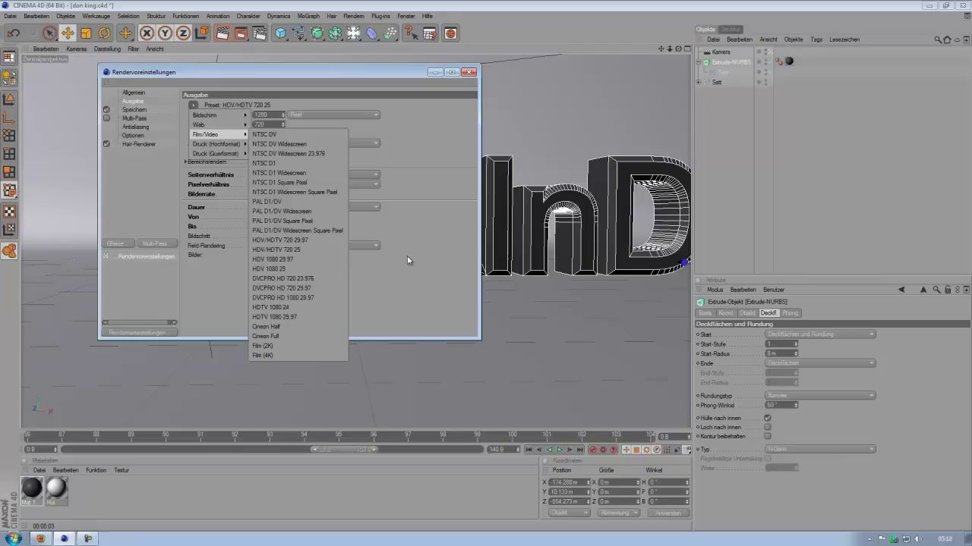
click(421, 290)
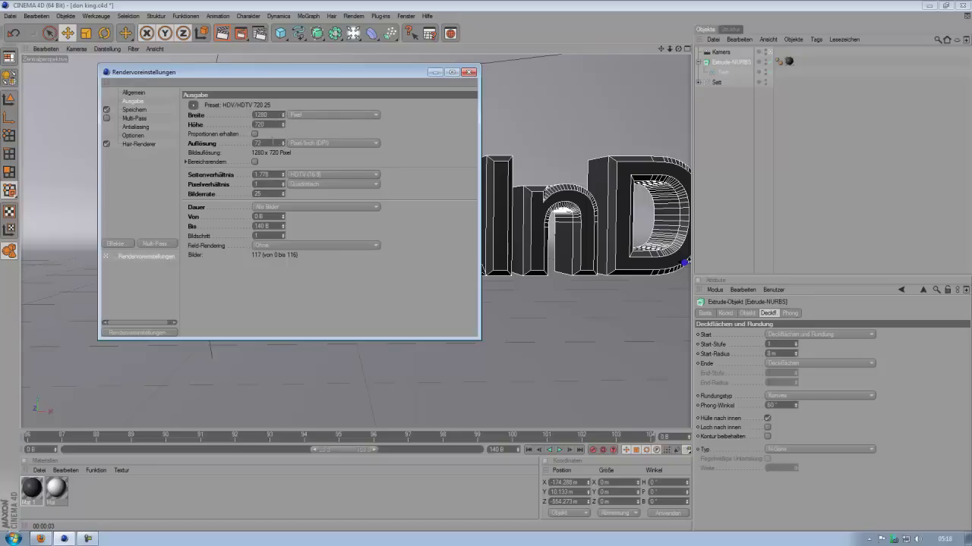
click(274, 217)
Step: Save the render as AVI-Film 'Intro test' with the Animation antialiasing filter
click(129, 110)
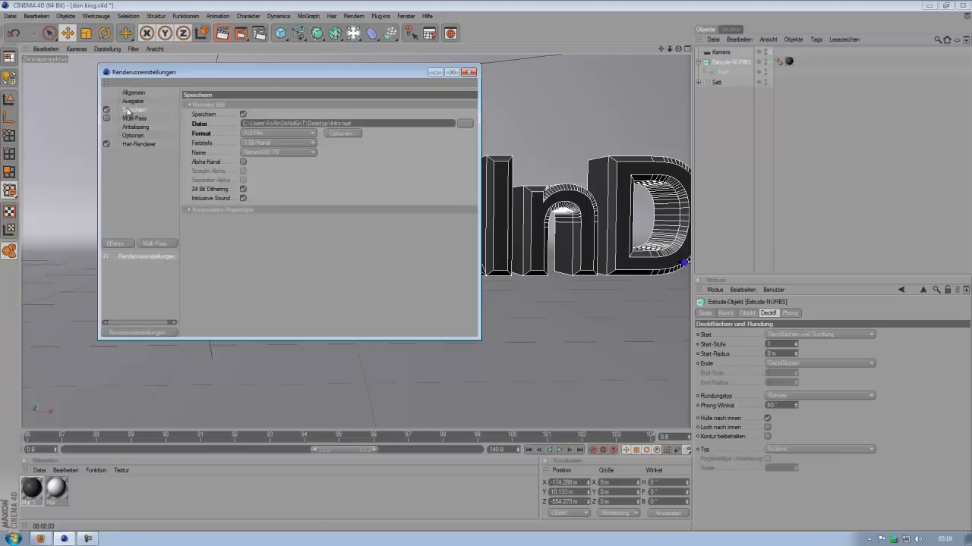
click(463, 123)
click(270, 133)
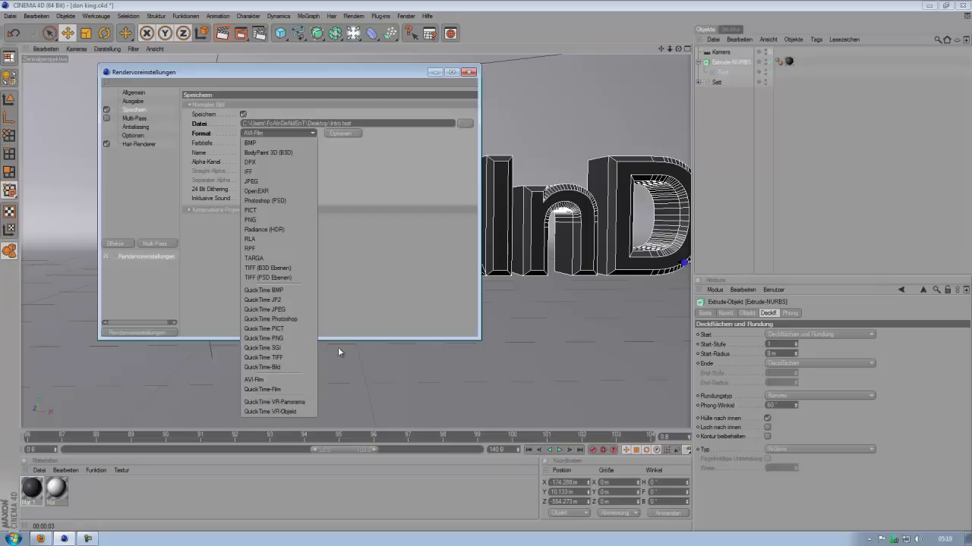
click(391, 303)
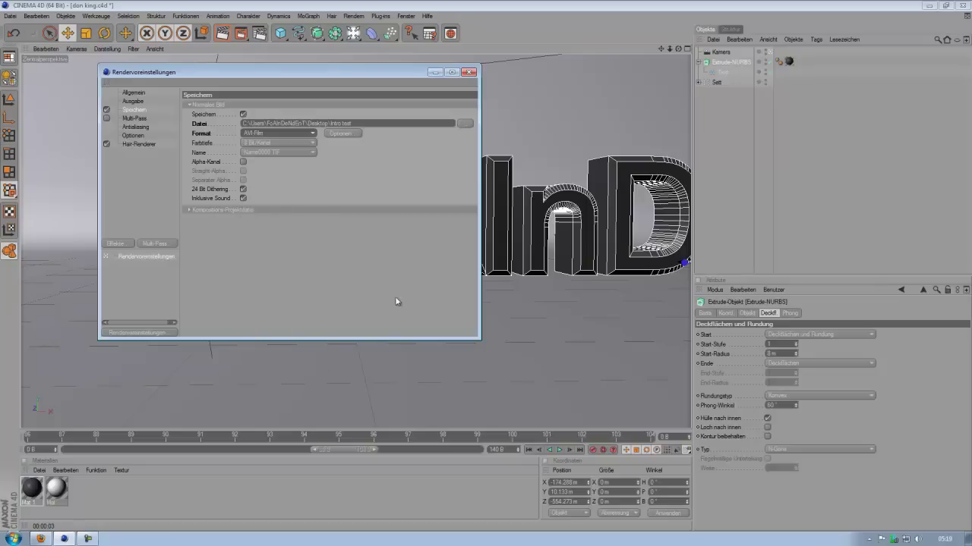
click(129, 129)
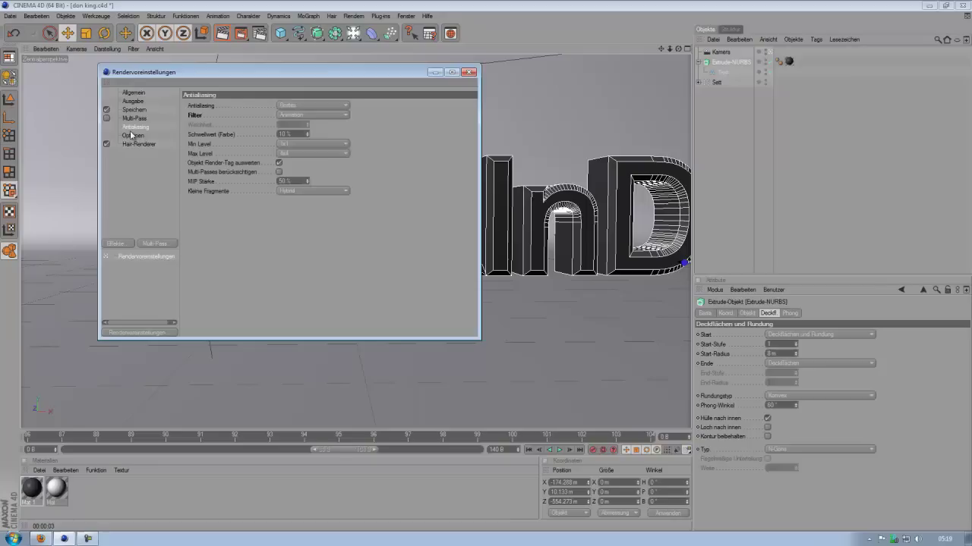
click(301, 117)
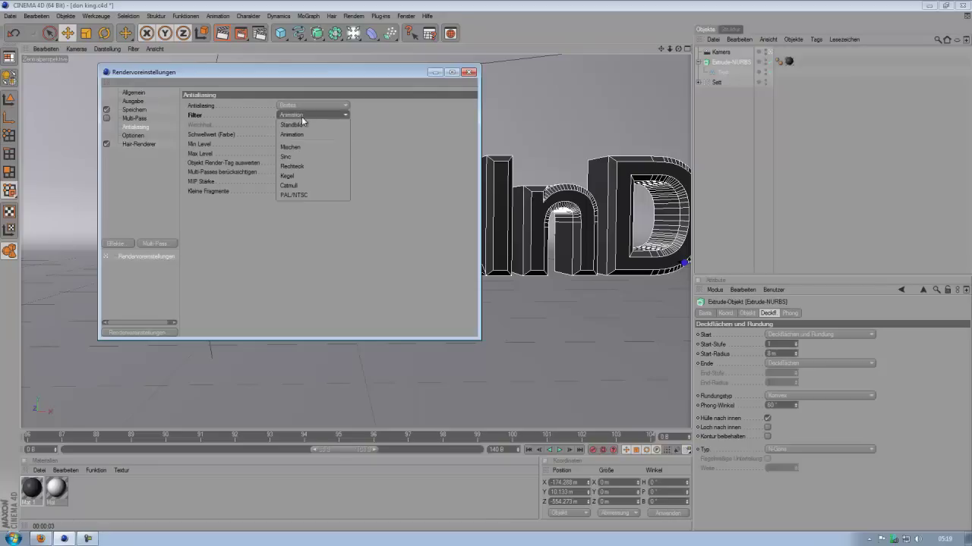
click(390, 154)
click(470, 72)
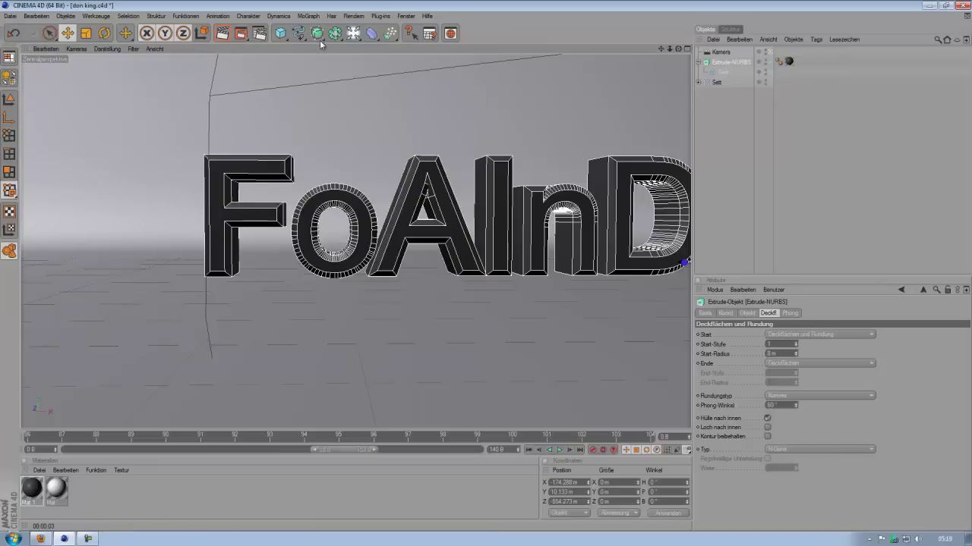
Step: Start a Picture Viewer render, cancel overwriting Intro test.avi, close the viewer and minimise Cinema 4D
click(245, 35)
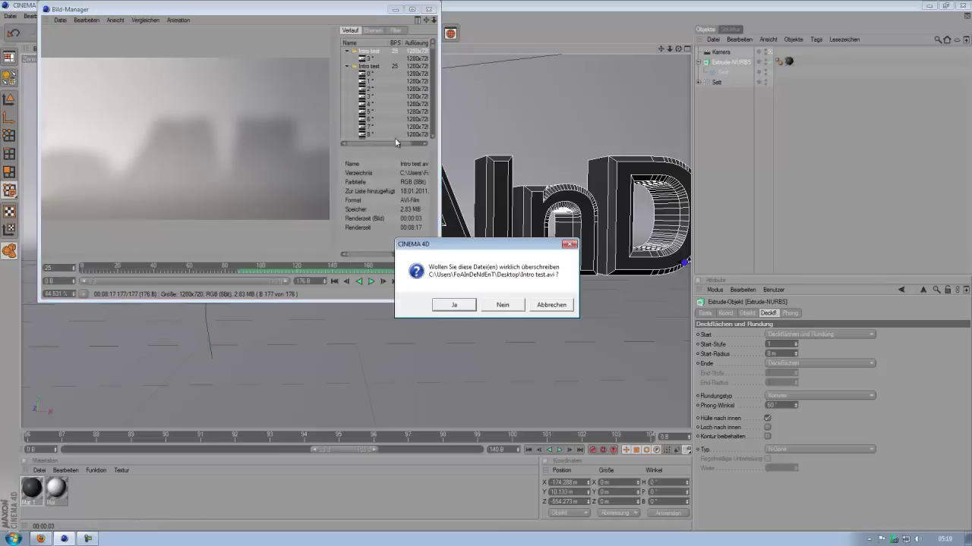
click(546, 305)
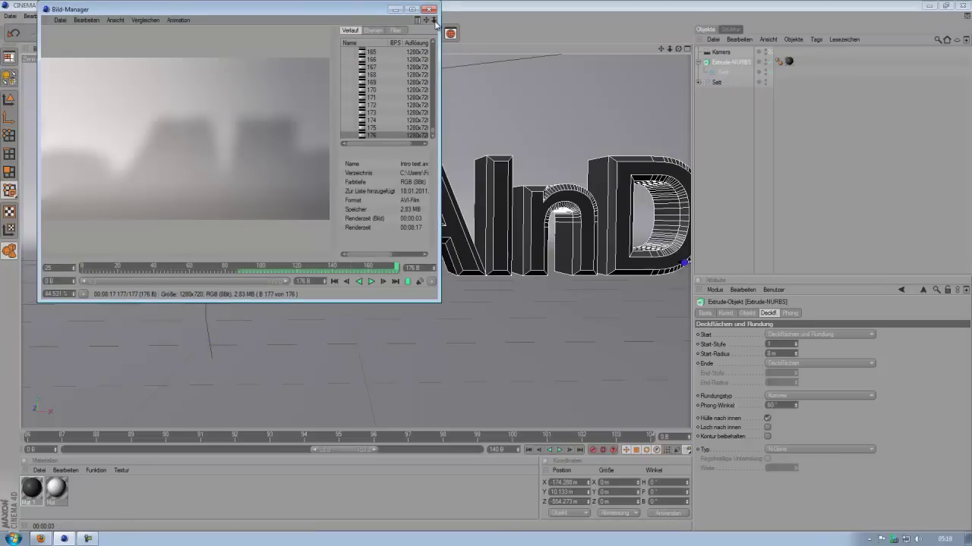
click(429, 9)
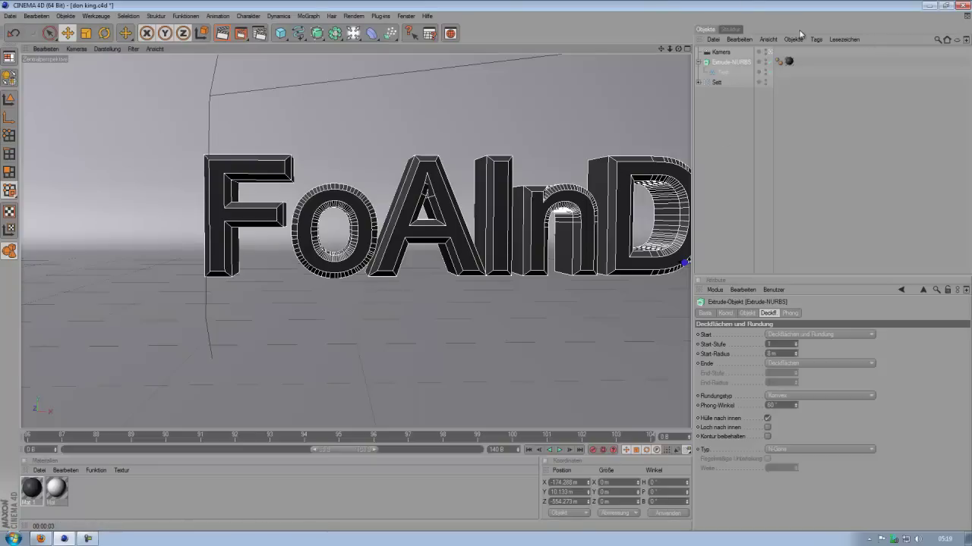
click(929, 5)
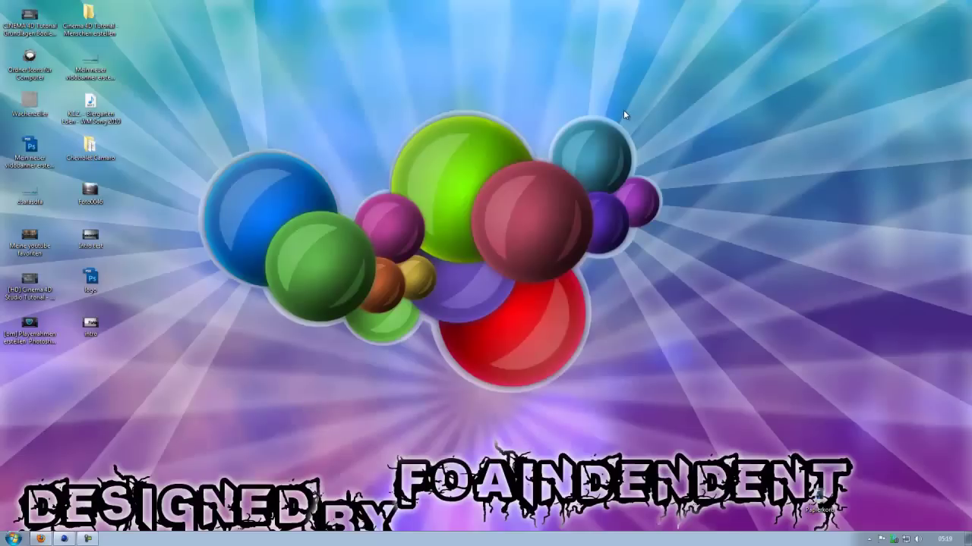